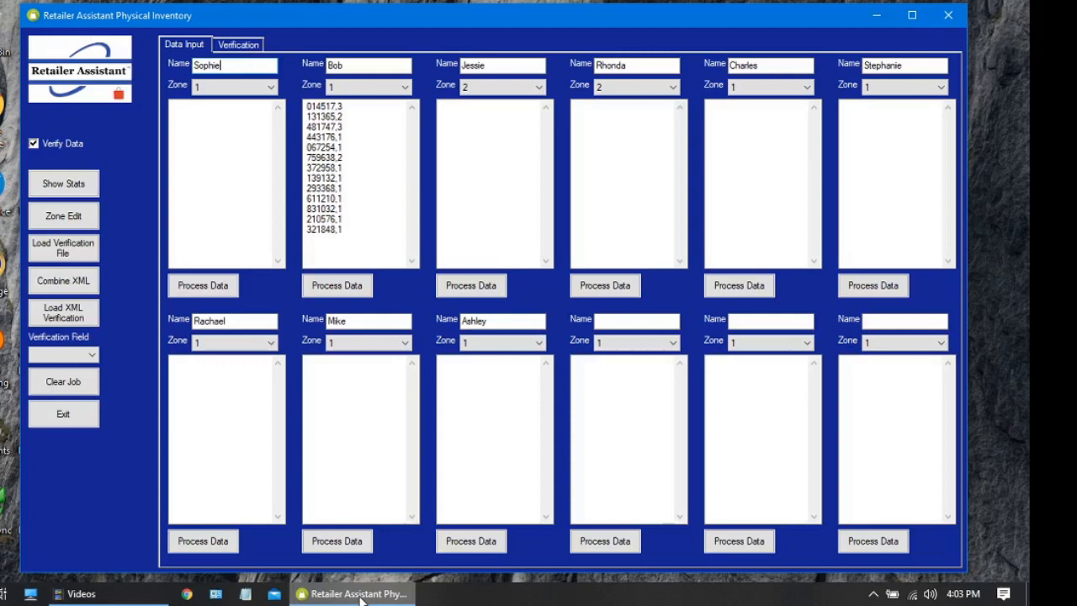
Examine zone 1's scan records in the verification view, comparing them with the data input view
{"action": "left_click", "coordinate": [242, 45]}
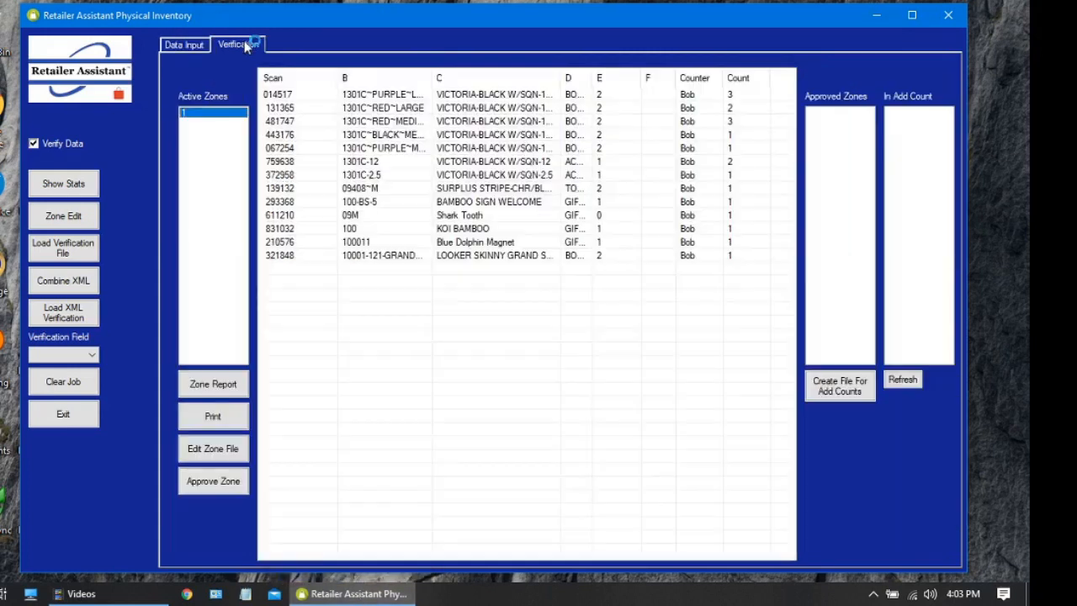
{"action": "left_click", "coordinate": [181, 45]}
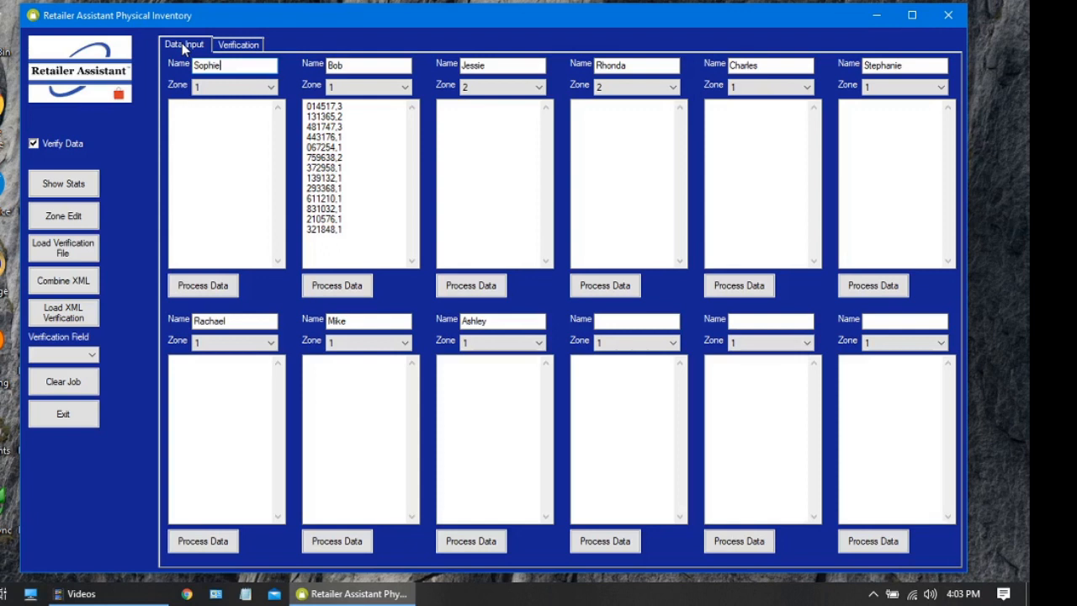
{"action": "left_click", "coordinate": [236, 47]}
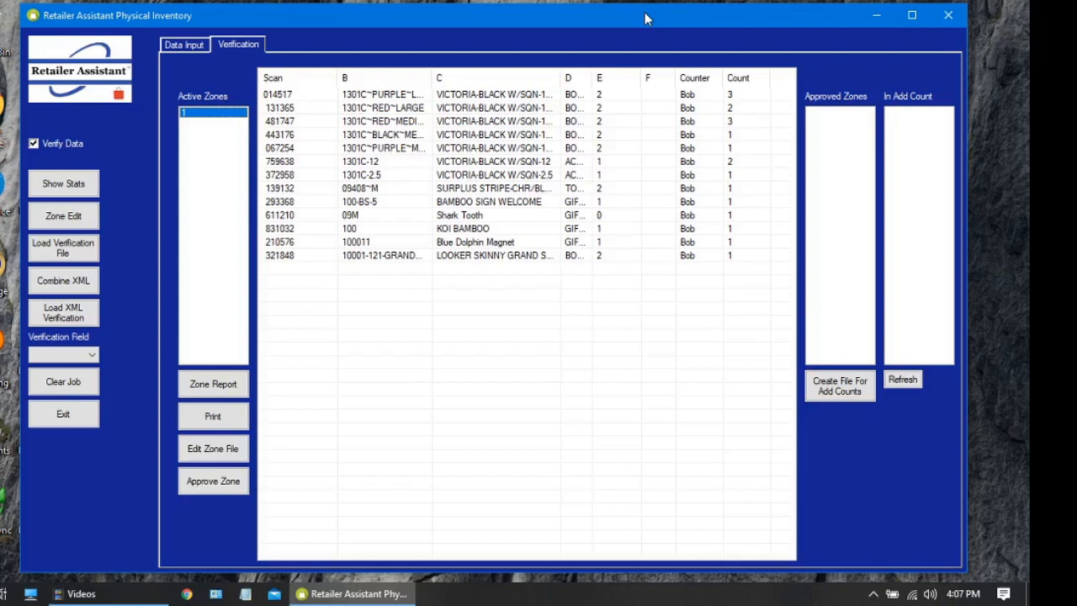
{"action": "left_click", "coordinate": [183, 46]}
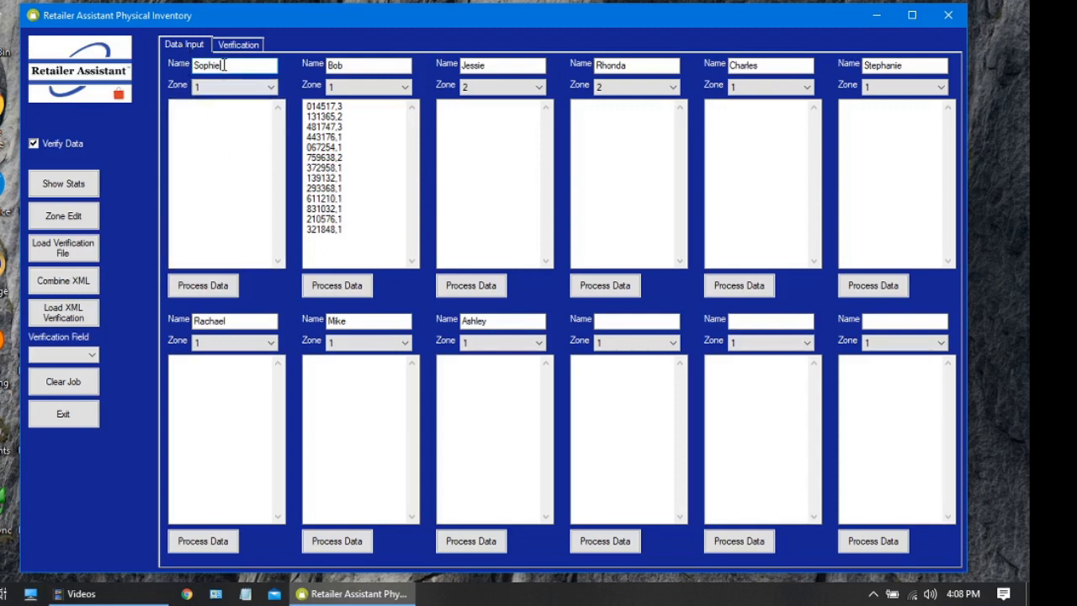
Look over the counter name fields and scan data boxes in the top row of the data input view
{"action": "left_click", "coordinate": [349, 65]}
{"action": "left_click", "coordinate": [486, 65]}
{"action": "left_click", "coordinate": [613, 66]}
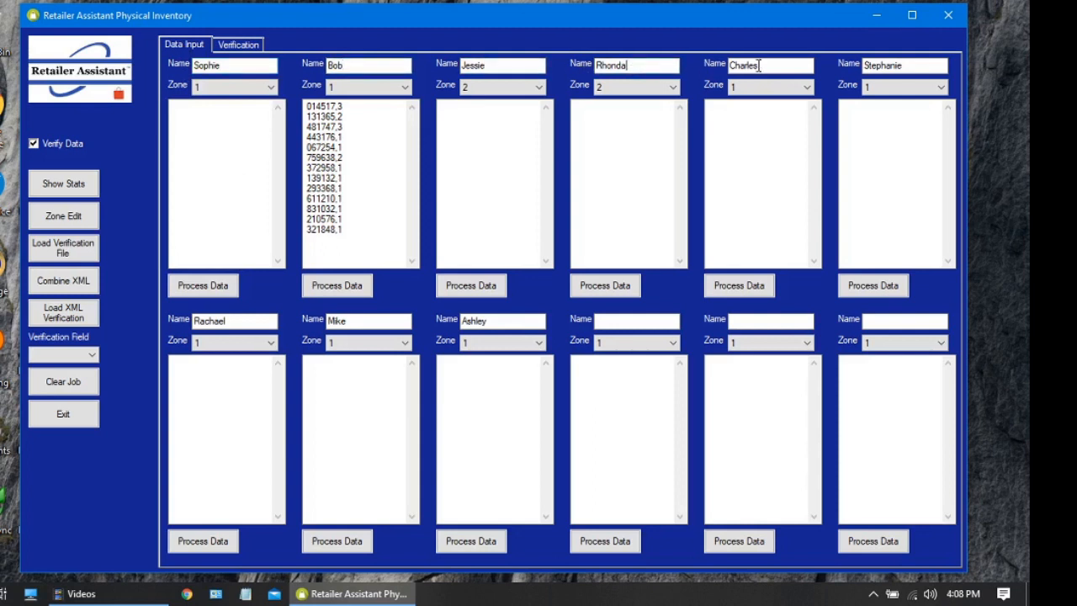
{"action": "left_click", "coordinate": [781, 68]}
{"action": "left_click", "coordinate": [909, 65]}
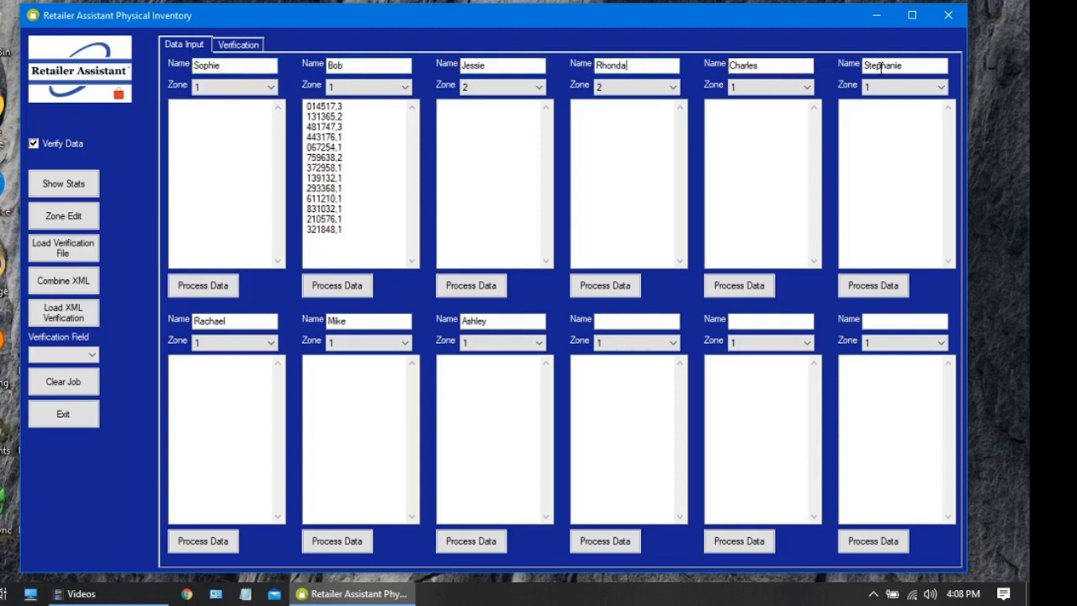
{"action": "left_click", "coordinate": [445, 113]}
{"action": "left_click", "coordinate": [216, 113]}
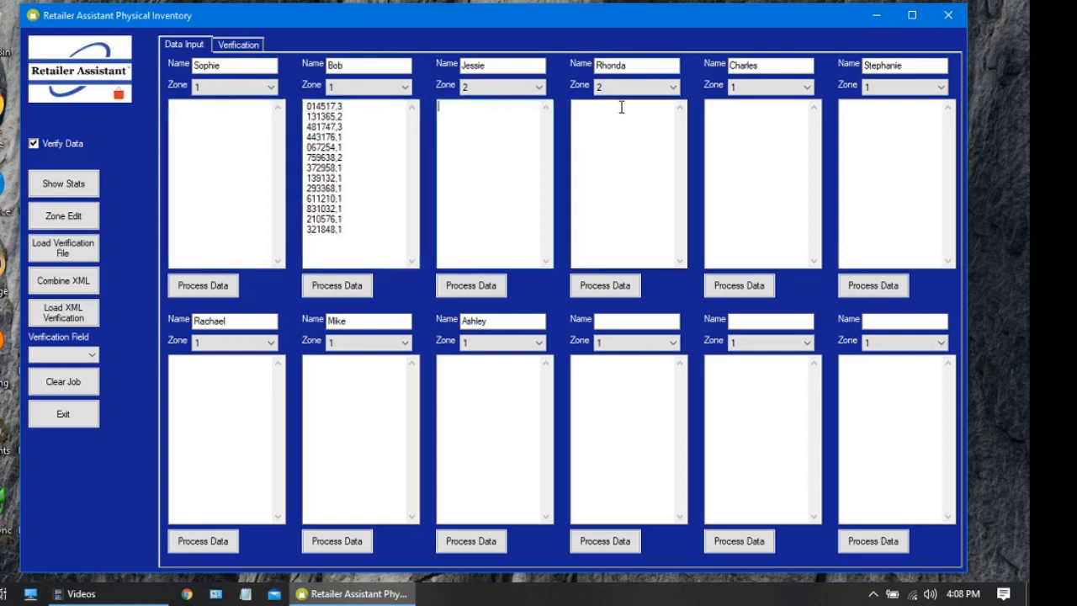
{"action": "left_click", "coordinate": [721, 110]}
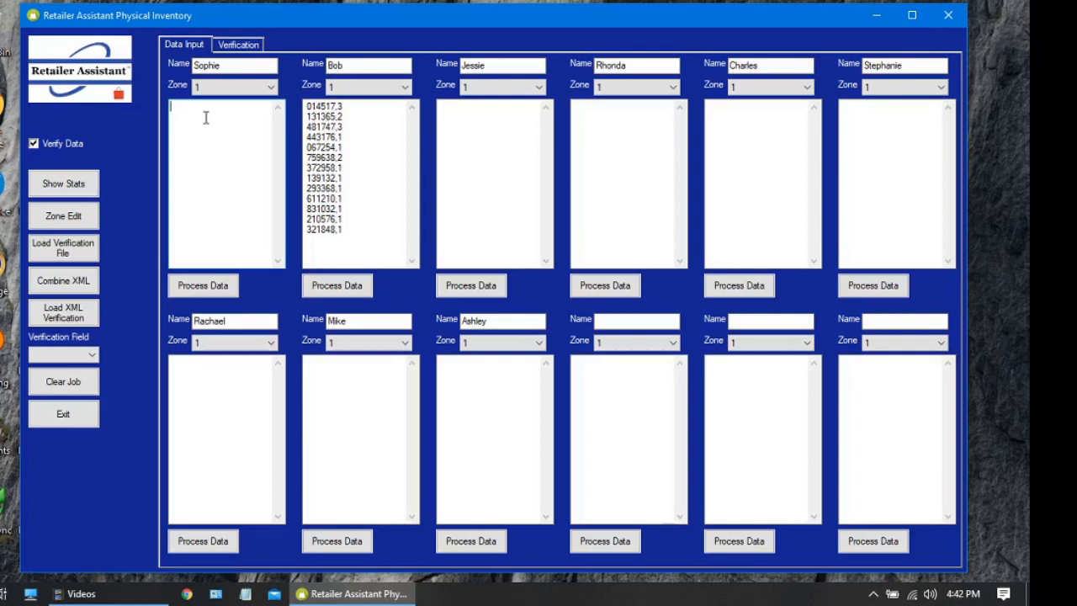
Add a zone named NEastCorner to the zone list and assign it to the first counter in the top row
{"action": "left_click", "coordinate": [57, 217]}
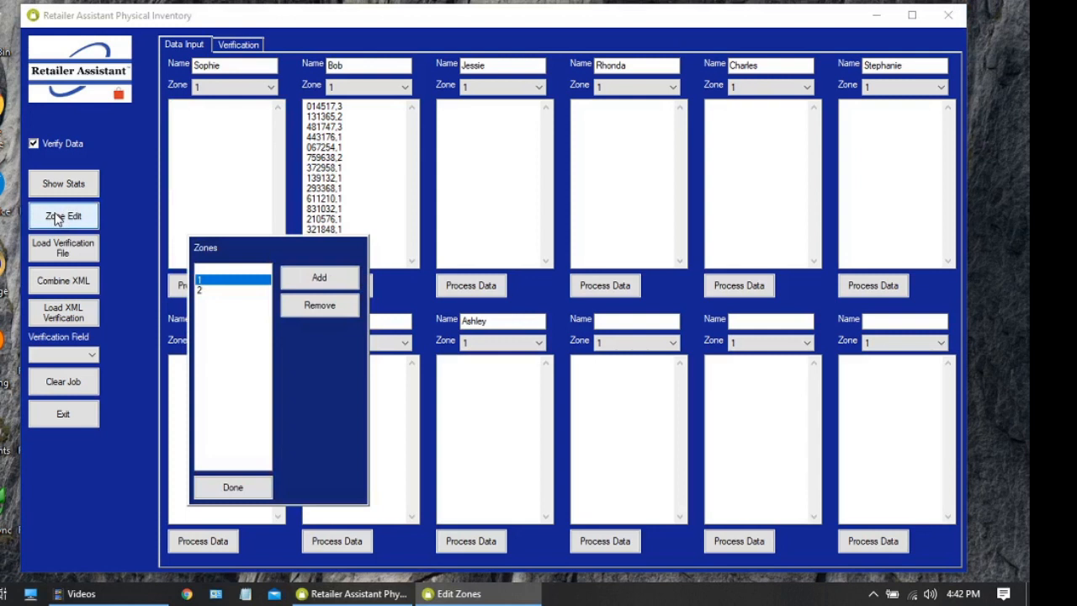
{"action": "left_click", "coordinate": [208, 292]}
{"action": "left_click", "coordinate": [211, 280]}
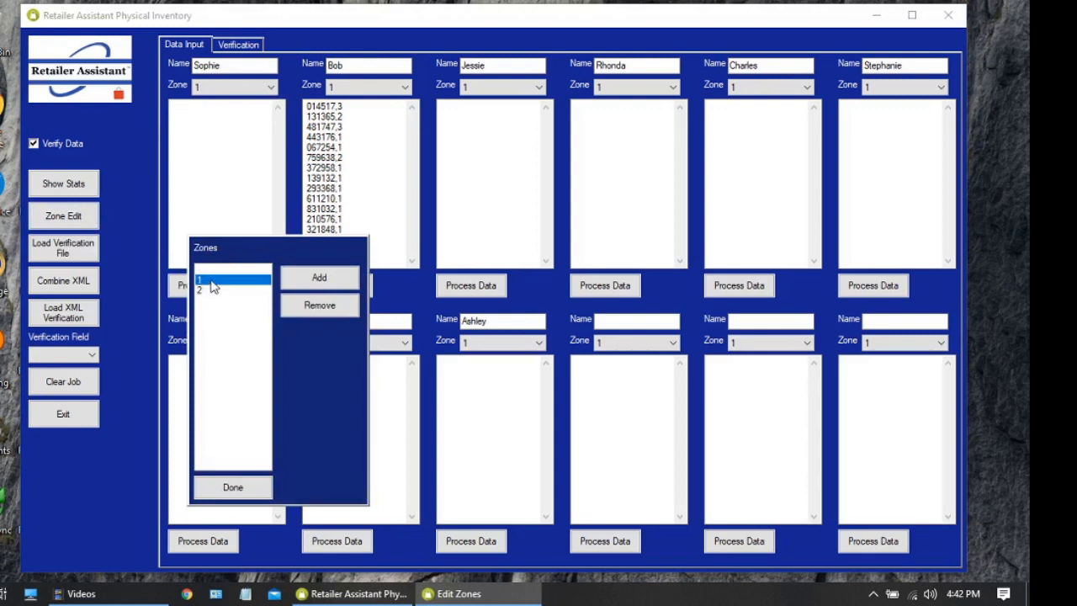
{"action": "left_click", "coordinate": [320, 283]}
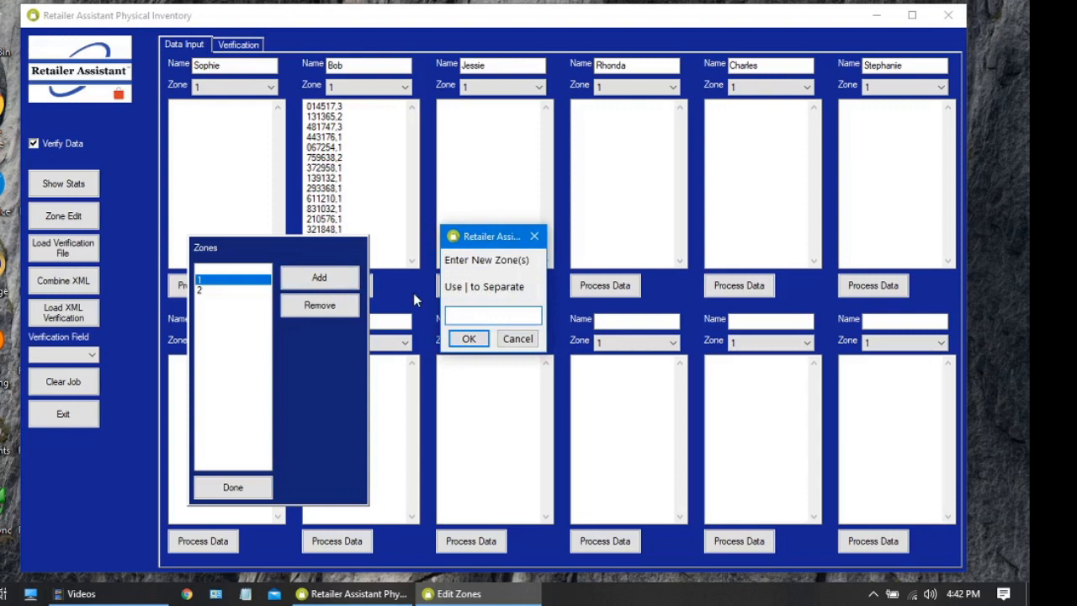
{"action": "type", "text": "NEastCorner"}
{"action": "key", "text": "Return"}
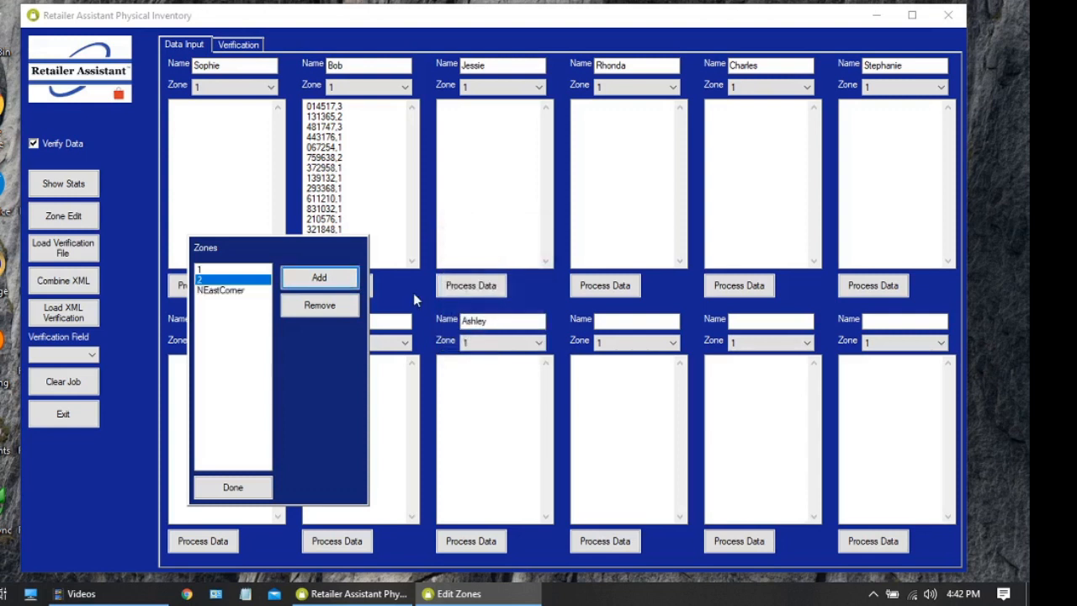
{"action": "left_click", "coordinate": [234, 491]}
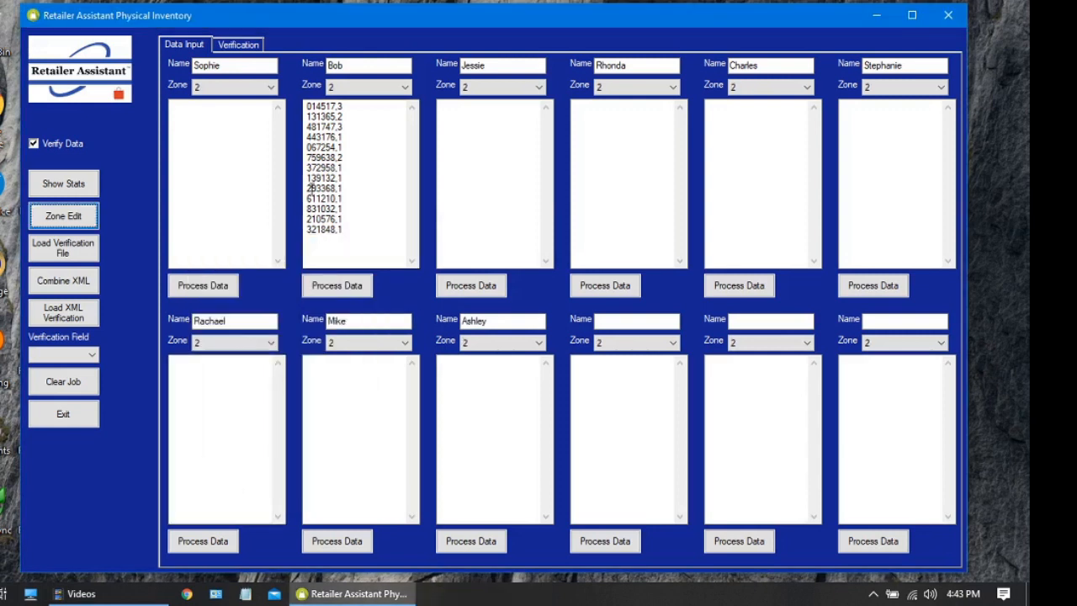
{"action": "left_click", "coordinate": [269, 88]}
{"action": "left_click", "coordinate": [234, 132]}
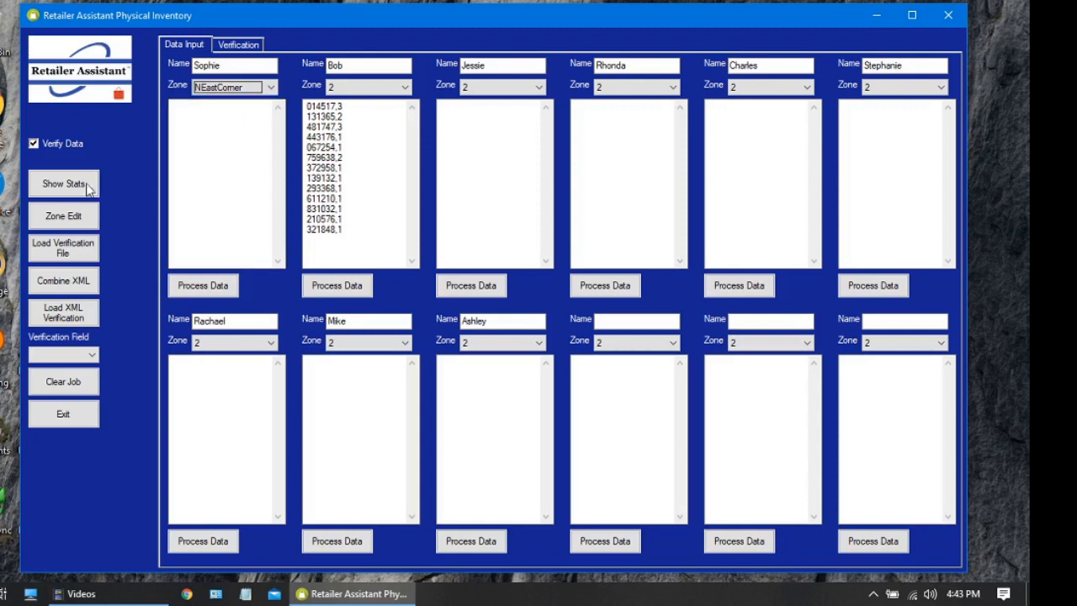
Remove the NEastCorner zone from the zone list
{"action": "left_click", "coordinate": [64, 216]}
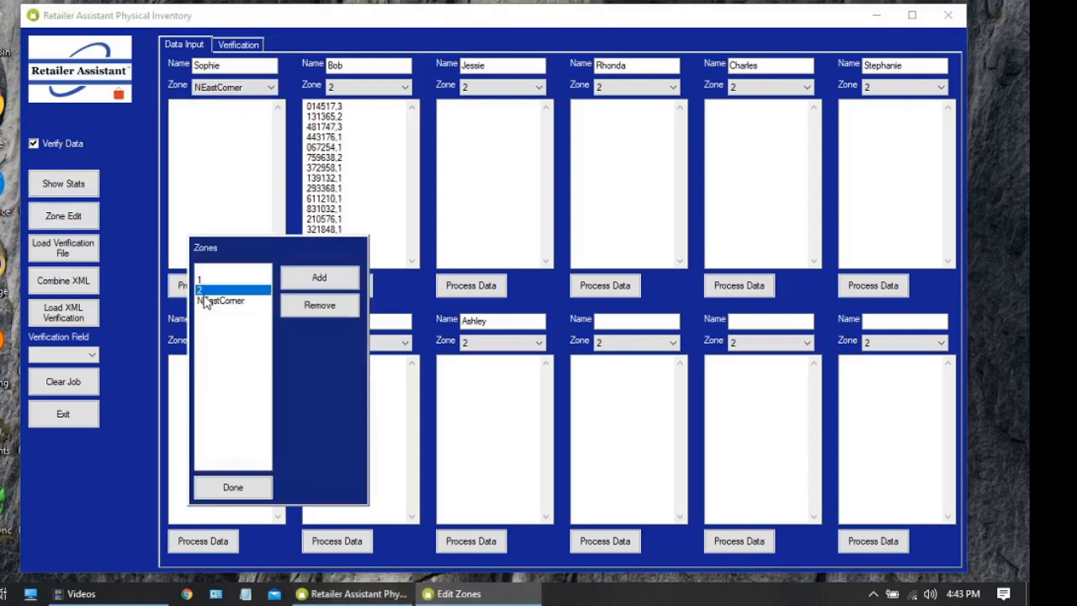
{"action": "left_click", "coordinate": [207, 301]}
{"action": "left_click", "coordinate": [312, 305]}
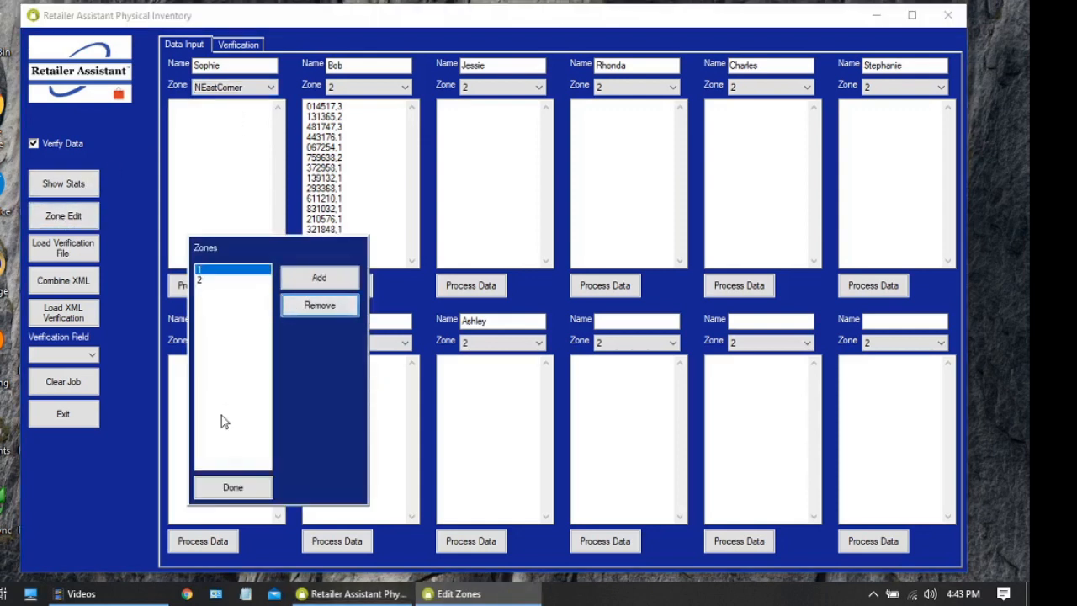
Add zones 3, 4, 5 and 6 in a single entry using 3|4|5|6 and finish editing the zone list
{"action": "left_click", "coordinate": [320, 279]}
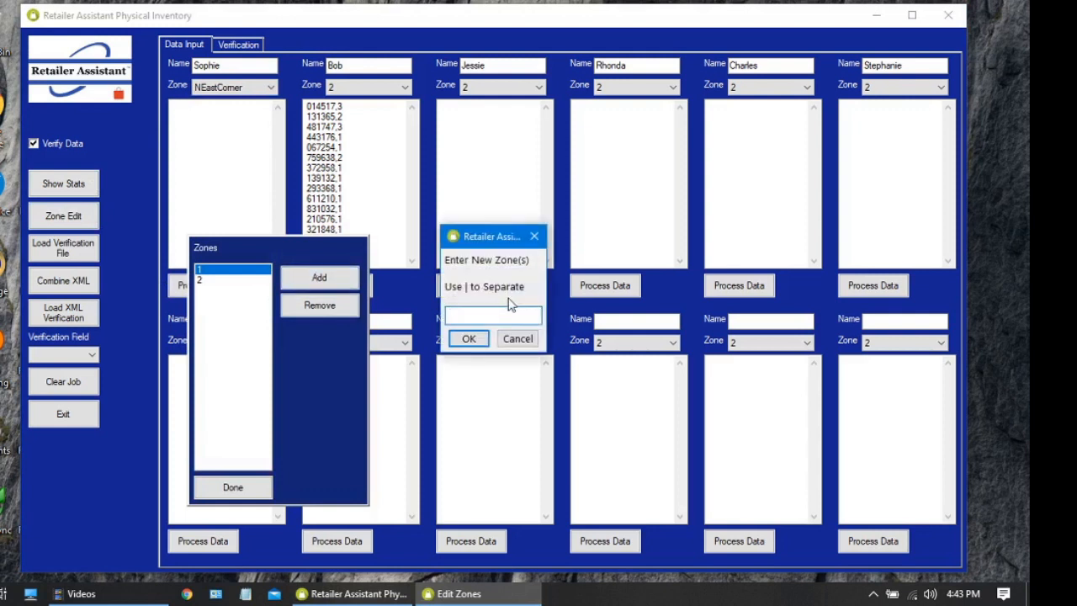
{"action": "type", "text": "3|4|5|6"}
{"action": "left_click", "coordinate": [469, 339]}
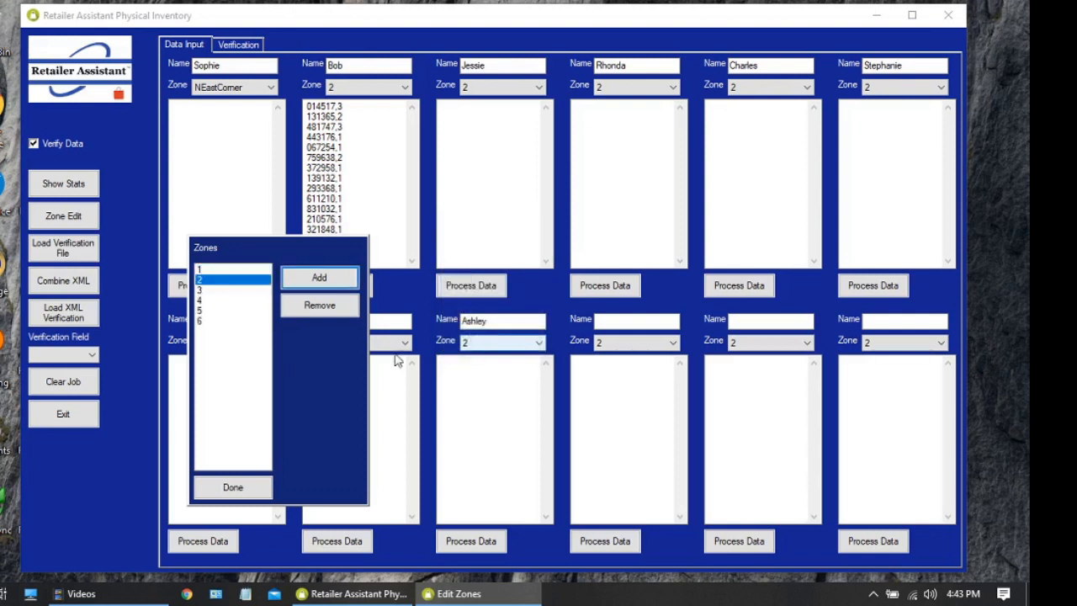
{"action": "left_click", "coordinate": [238, 282]}
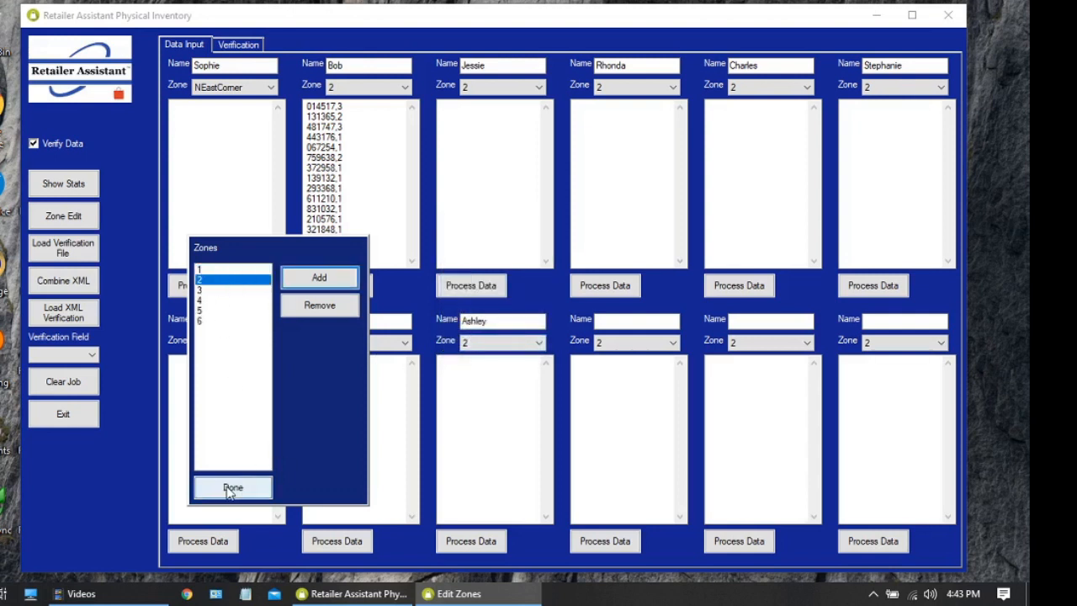
{"action": "left_click", "coordinate": [229, 490]}
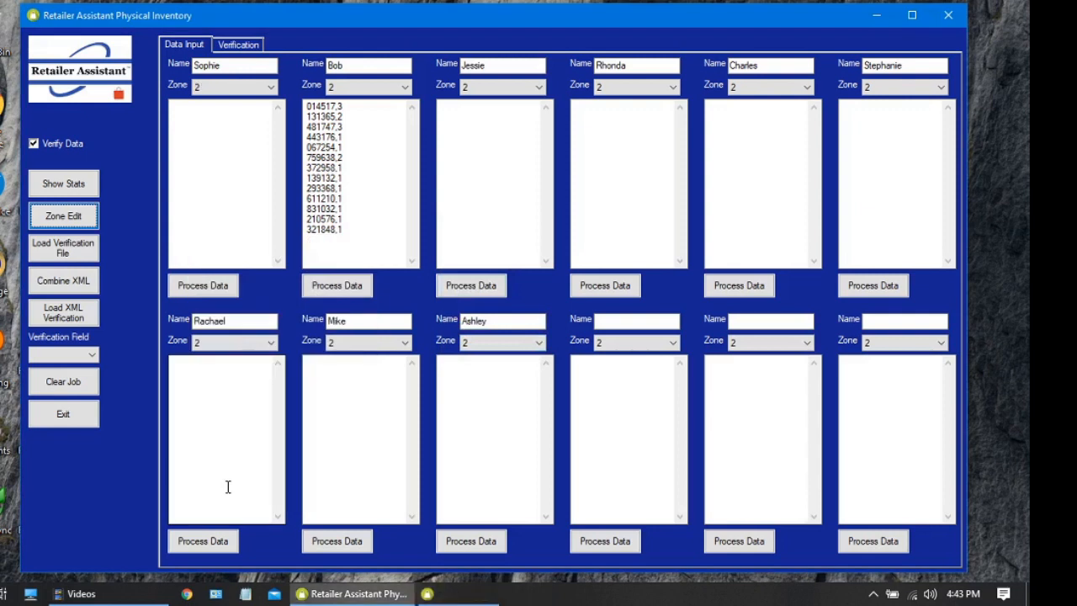
Cut all scan entries from the second top-row counter's data box, leaving it empty
{"action": "left_click", "coordinate": [272, 88]}
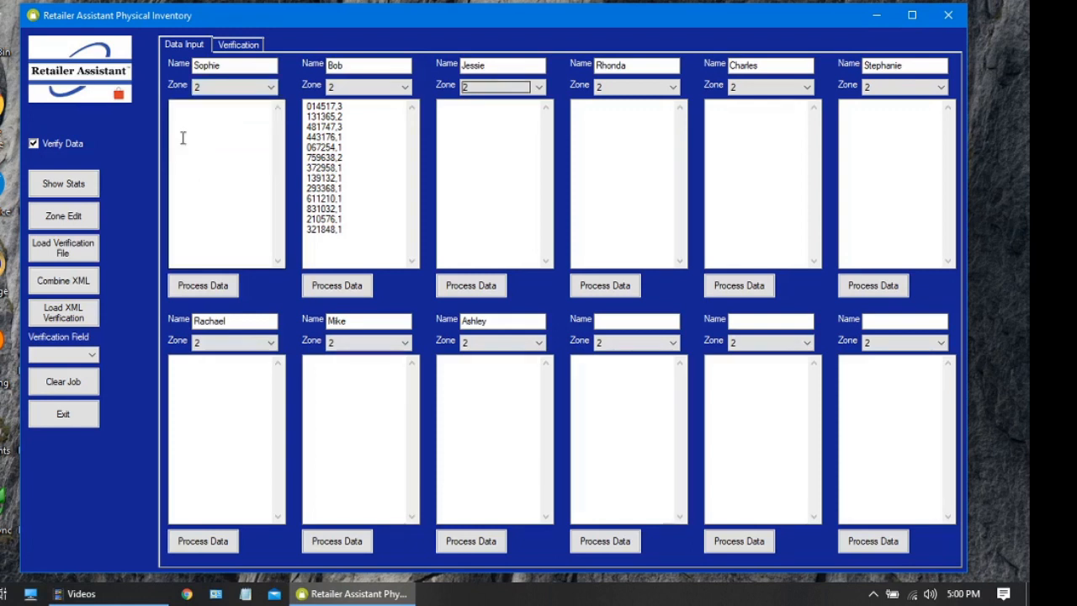
{"action": "left_click_drag", "start_coordinate": [361, 228], "coordinate": [302, 99]}
{"action": "key", "text": "ctrl+x"}
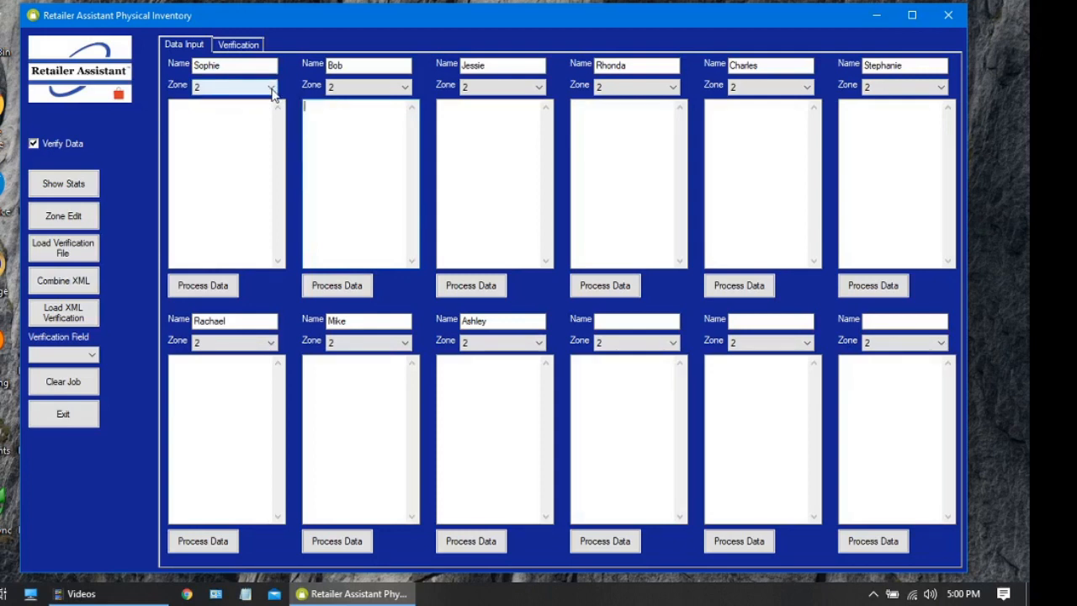
Assign the first three counters in the top row to zones 1, 4 and 3 respectively
{"action": "left_click", "coordinate": [272, 92]}
{"action": "left_click", "coordinate": [202, 111]}
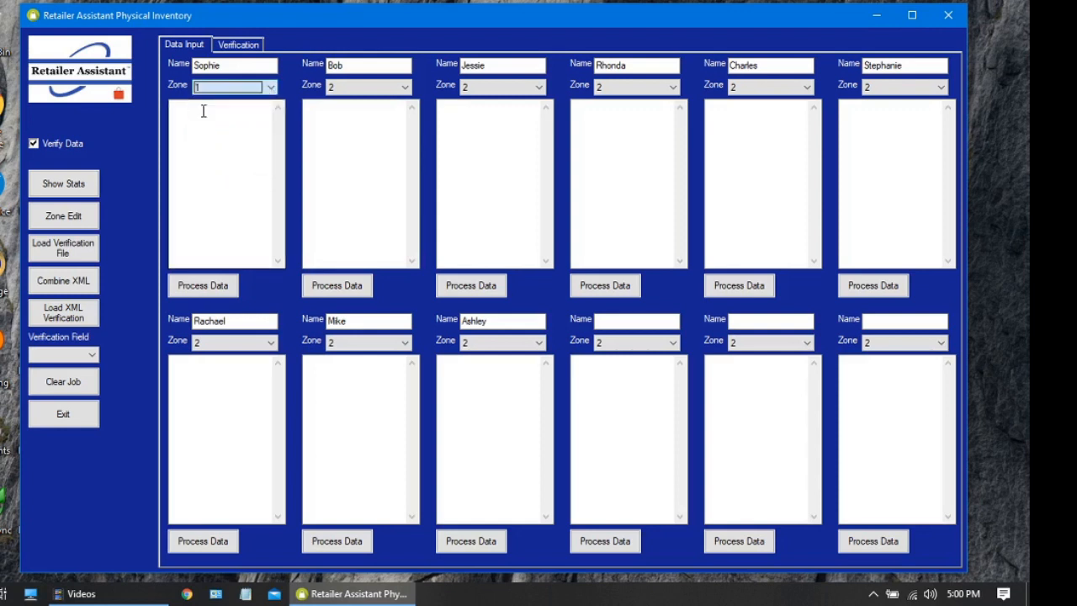
{"action": "left_click", "coordinate": [405, 88]}
{"action": "left_click", "coordinate": [349, 145]}
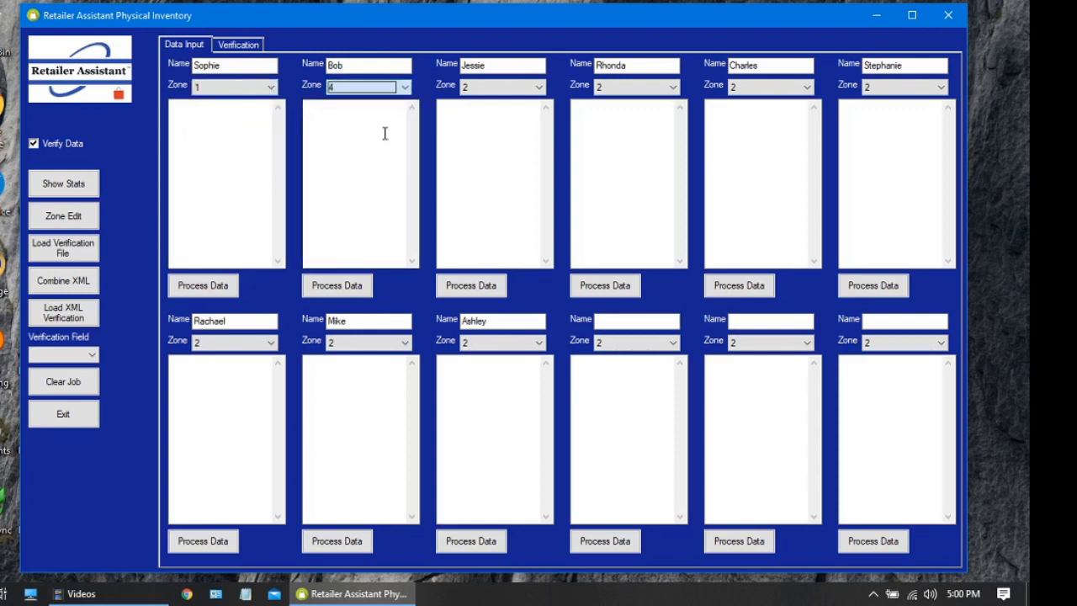
{"action": "left_click", "coordinate": [538, 88]}
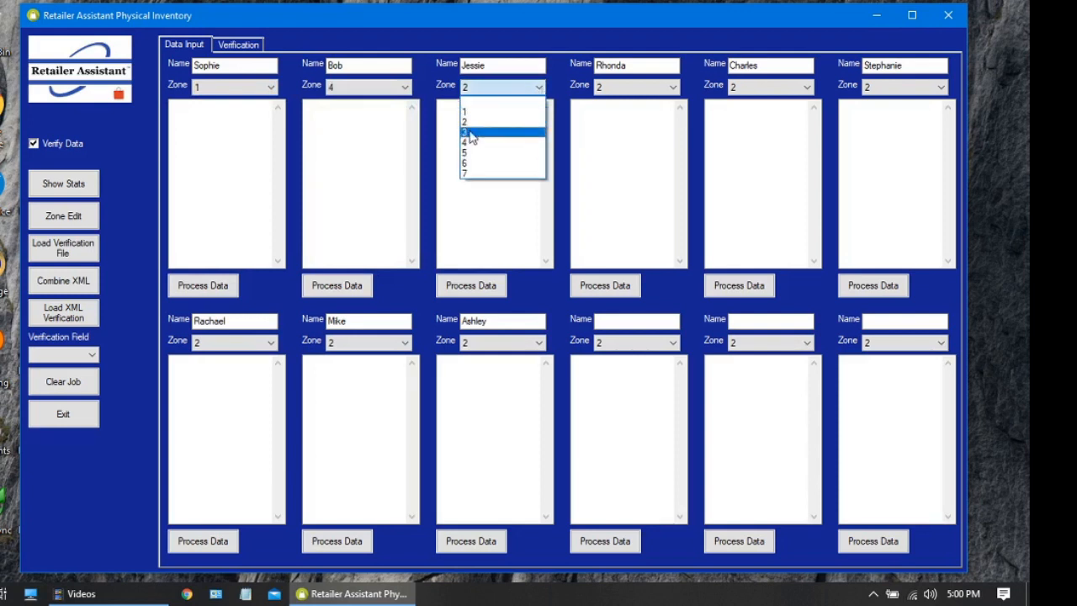
{"action": "left_click", "coordinate": [470, 134]}
Assign the fourth top-row counter to zone 2 and the sixth to zone 4
{"action": "left_click", "coordinate": [672, 89]}
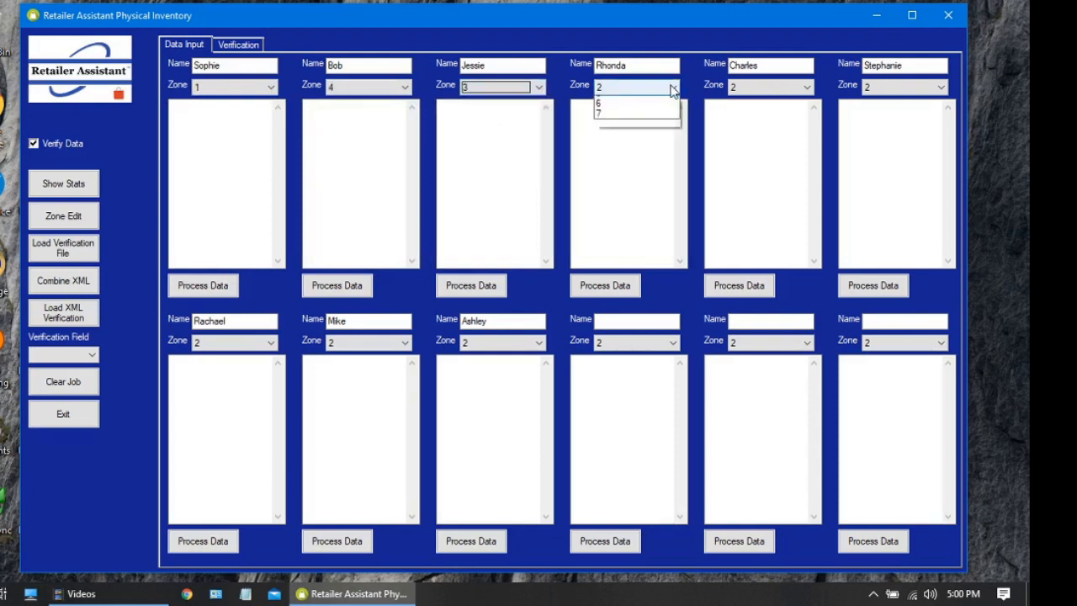
{"action": "left_click", "coordinate": [623, 118]}
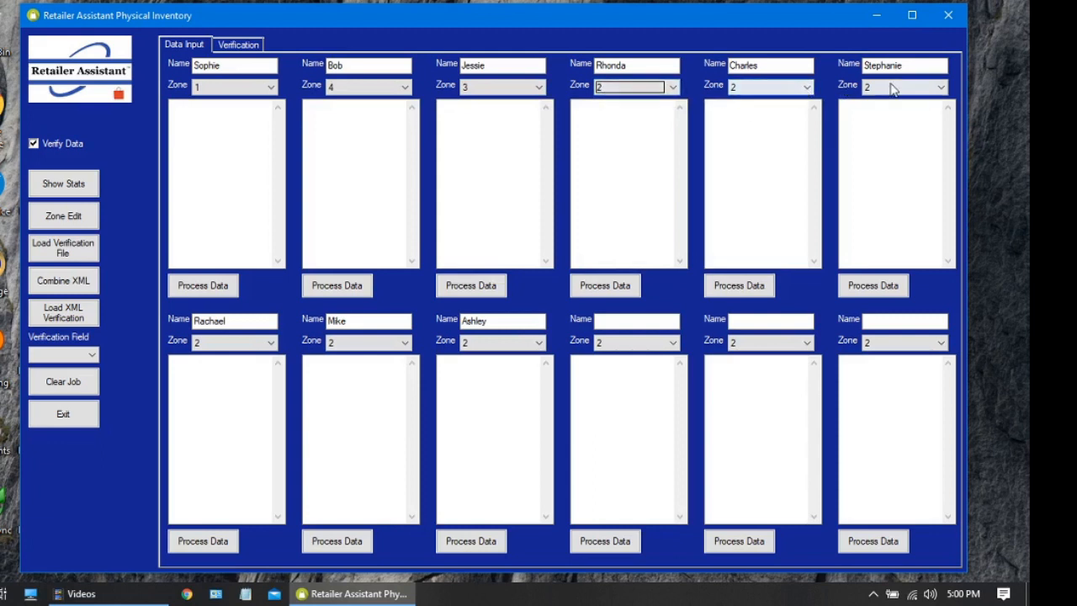
{"action": "left_click", "coordinate": [941, 90]}
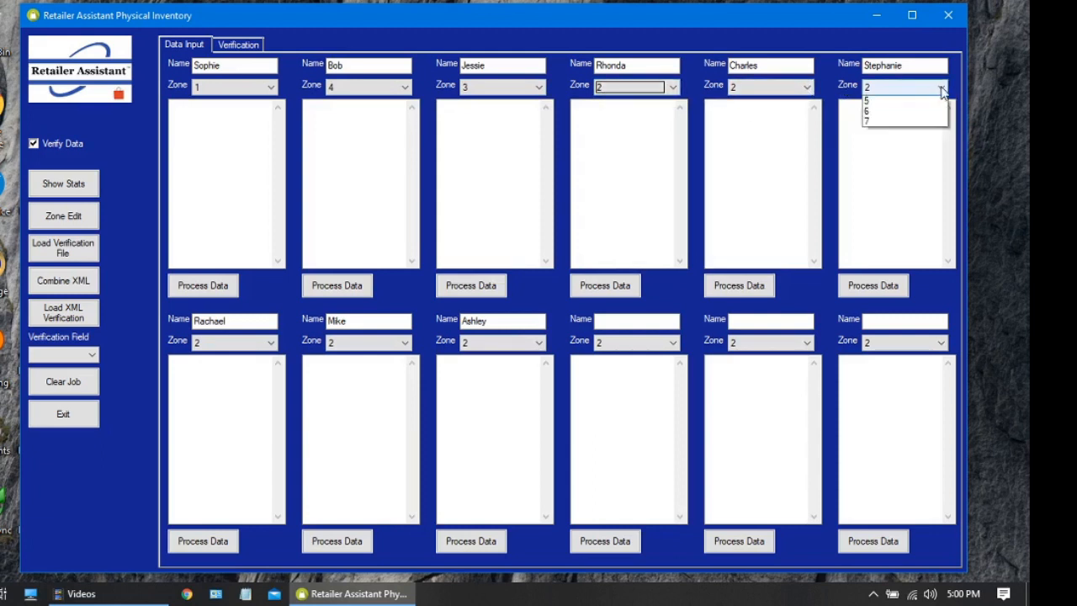
{"action": "left_click", "coordinate": [870, 142]}
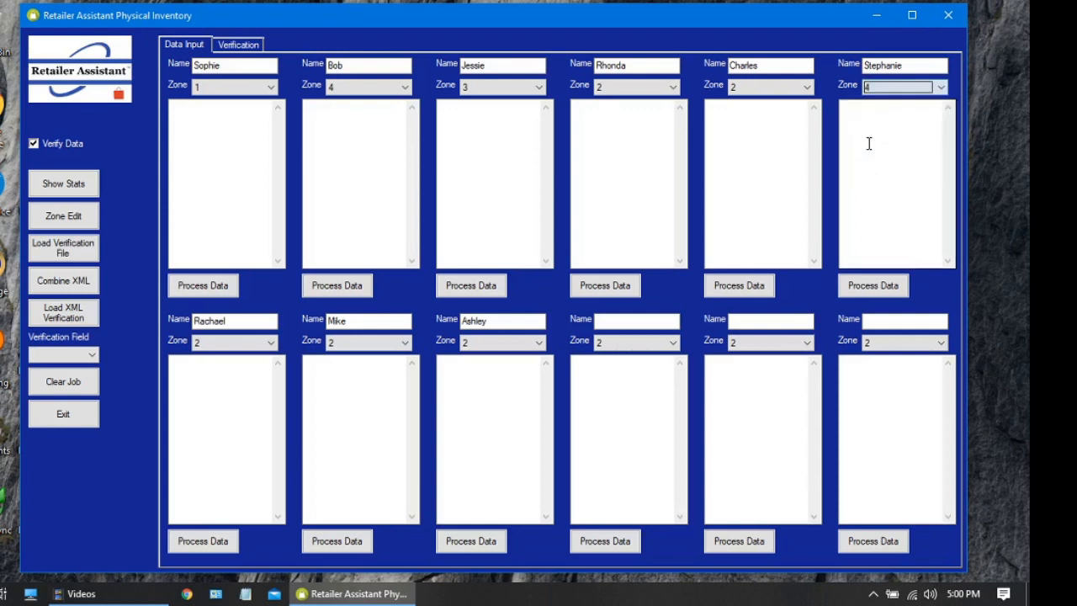
Assign the first two counters in the bottom row to zone 5
{"action": "left_click", "coordinate": [248, 343]}
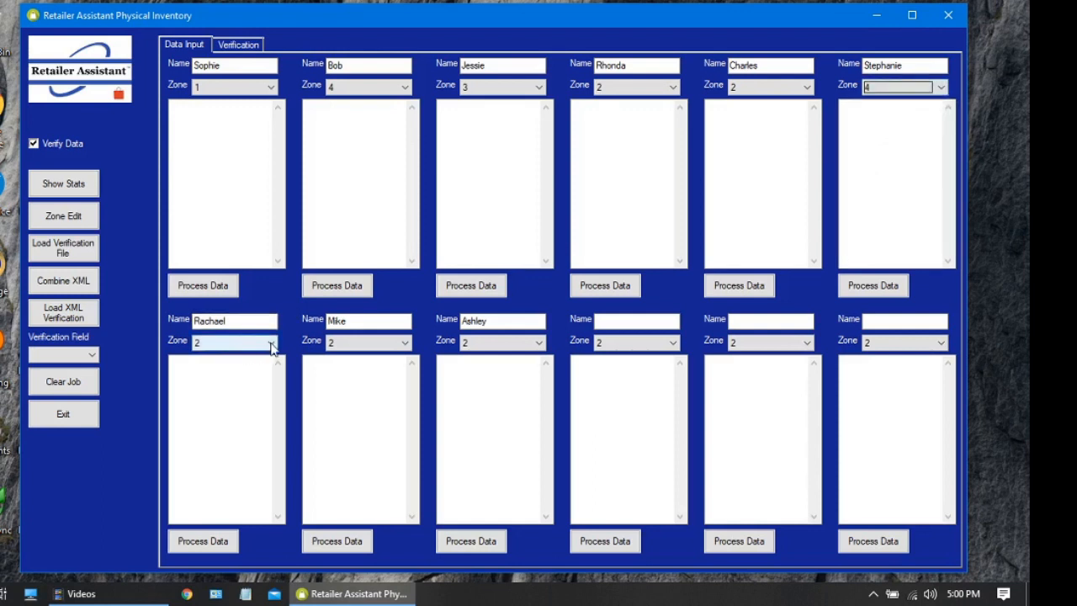
{"action": "left_click", "coordinate": [271, 345]}
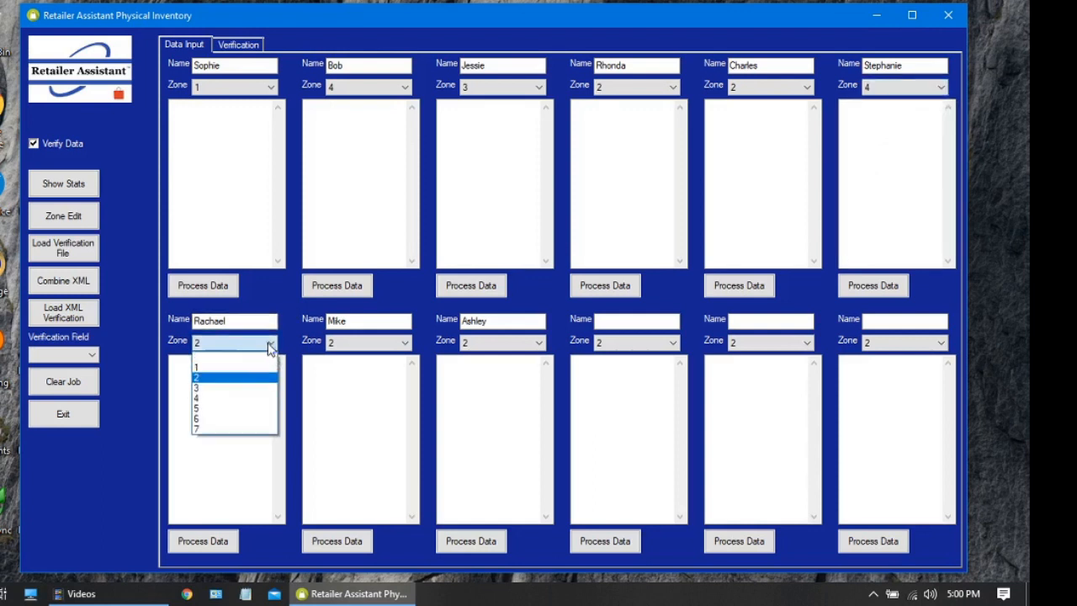
{"action": "left_click", "coordinate": [199, 409]}
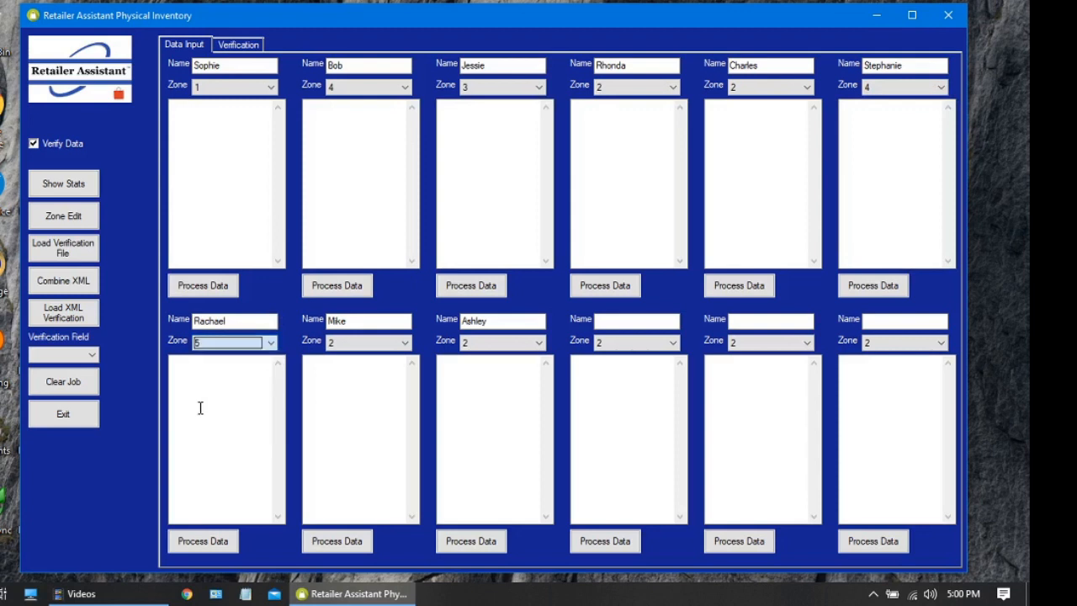
{"action": "left_click", "coordinate": [397, 344]}
{"action": "left_click", "coordinate": [405, 345]}
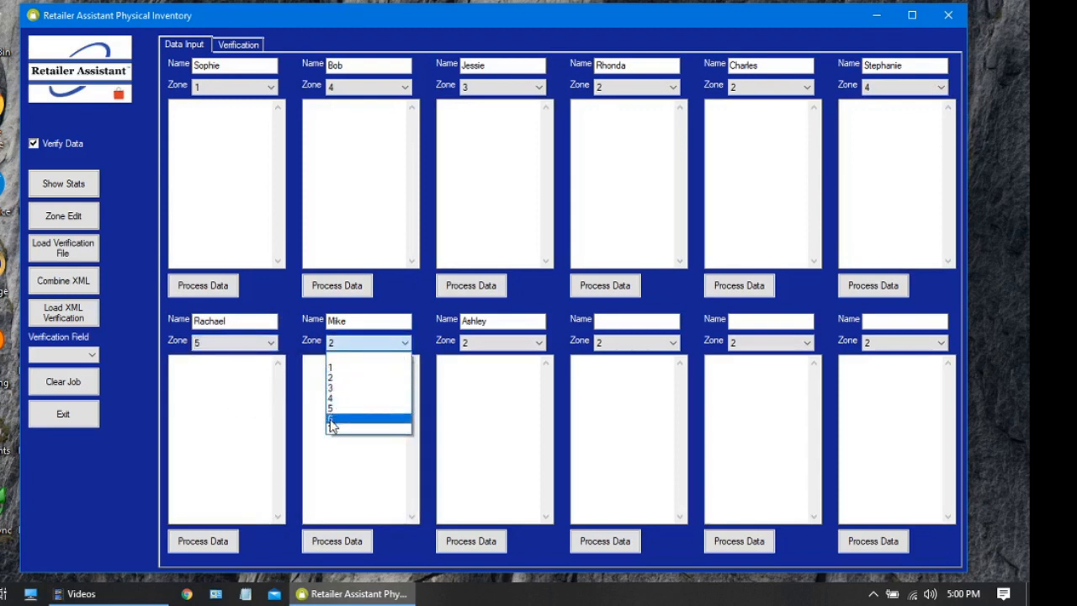
{"action": "left_click", "coordinate": [332, 409]}
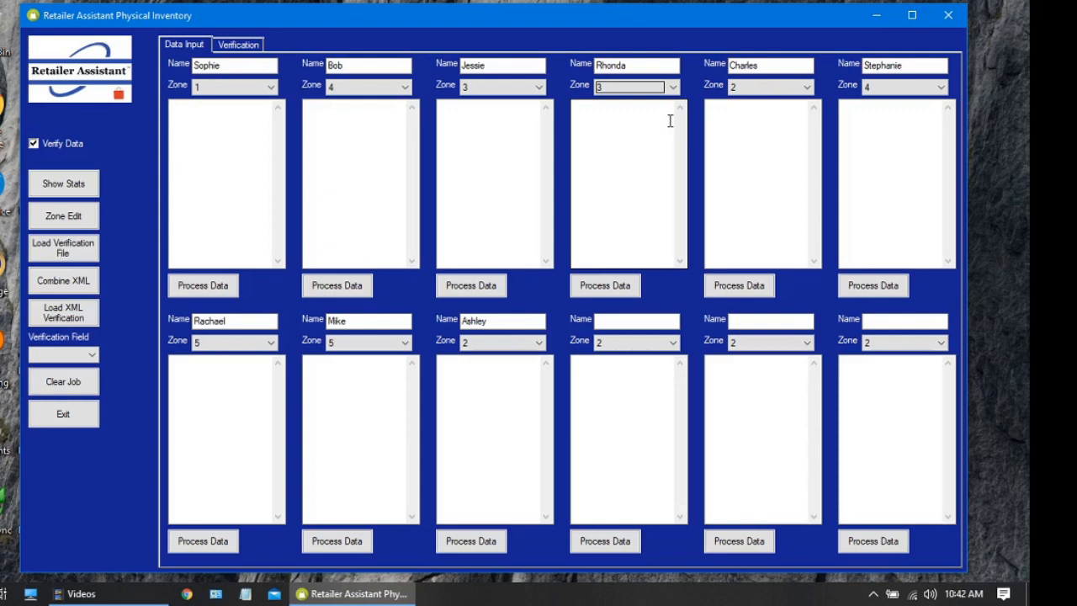
Enter the fourth top-row counter's zone 3 scan batch in its data box, from 014517,3 through 321848,1, including V916764K24QAFW-E4,2
{"action": "left_click", "coordinate": [615, 113]}
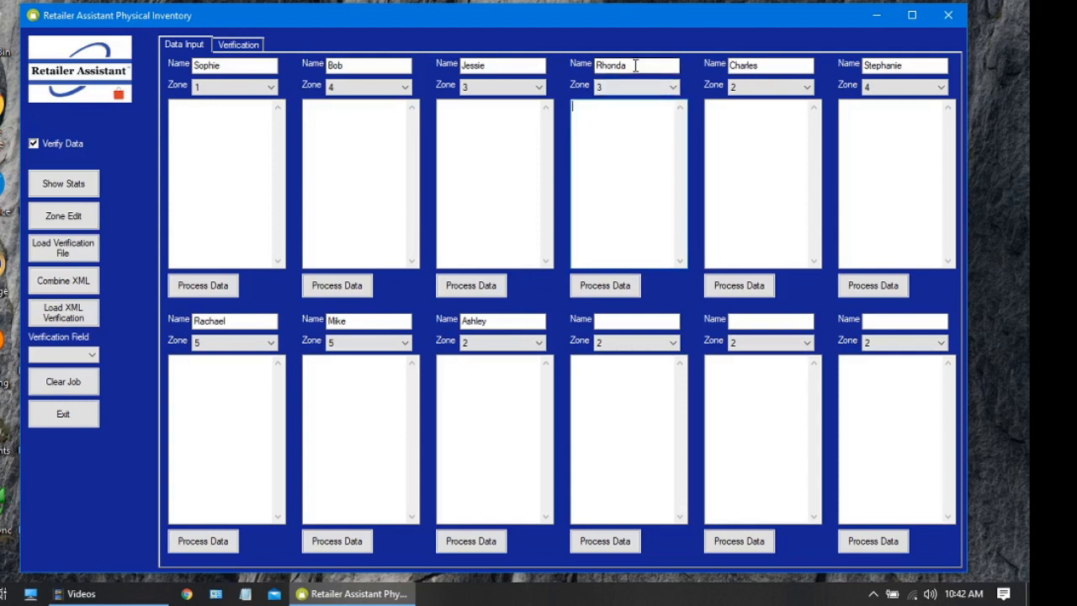
{"action": "left_click", "coordinate": [675, 88]}
{"action": "left_click", "coordinate": [675, 90]}
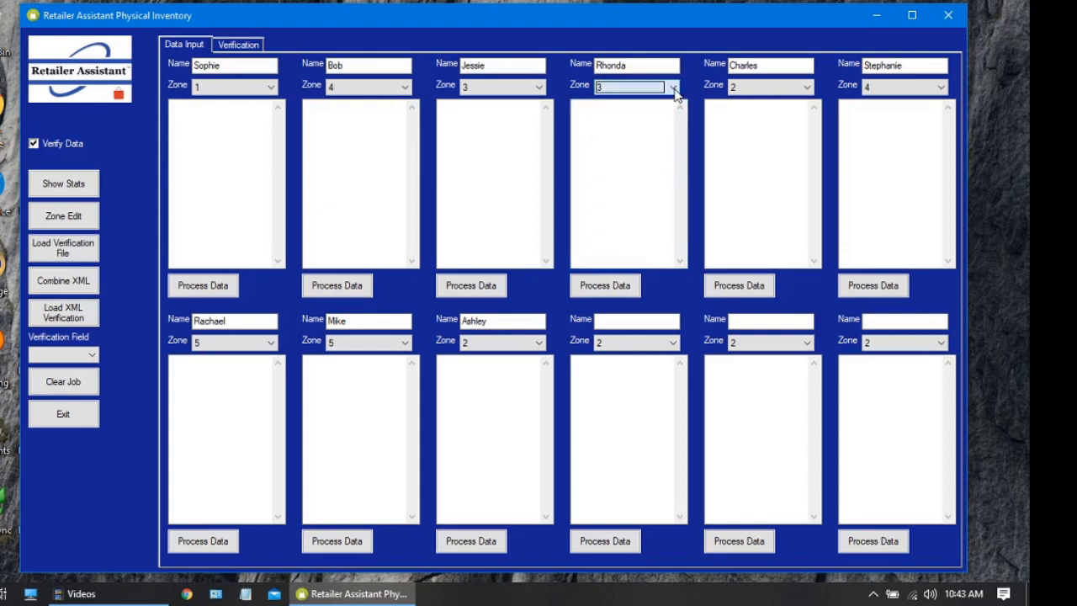
{"action": "left_click", "coordinate": [591, 115]}
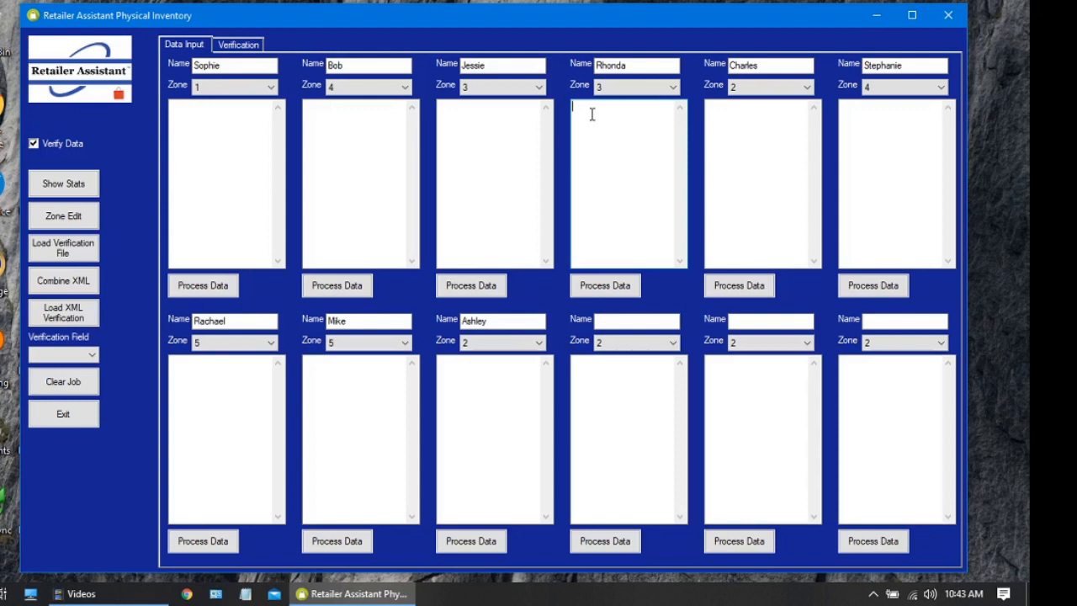
{"action": "type", "text": "014517,3 131365,2 V916764K24QAFW-E4,2 481747,3 443176,1 067254,1 759638,2 372958,1 139132,1 293368,1 611210,1 831032,1 210576,1 321848,1"}
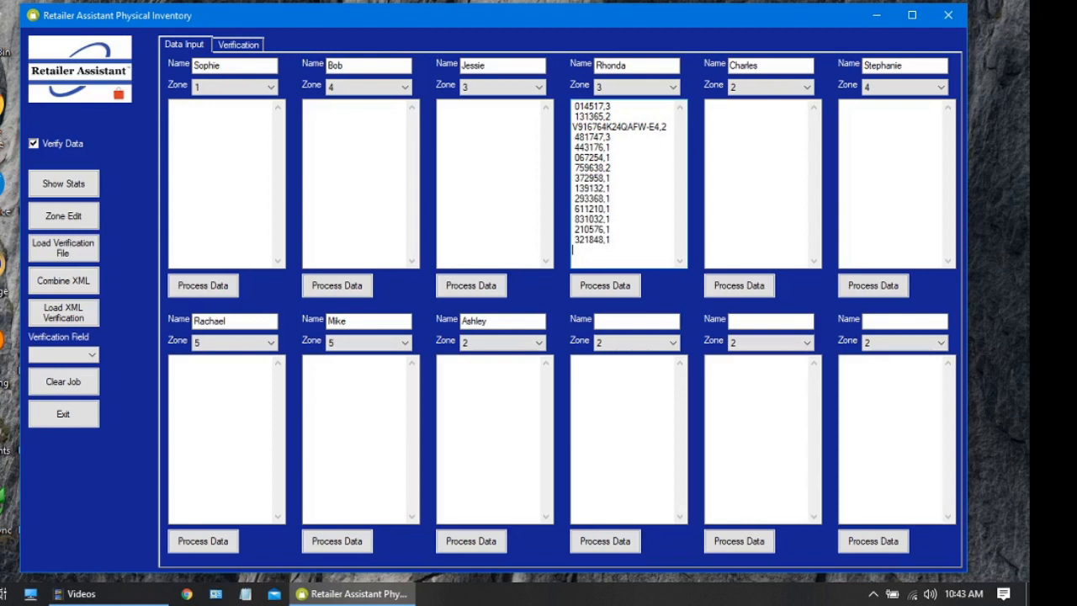
Change the count for item 759638 to 3 in the fourth top-row counter's scan list
{"action": "left_click", "coordinate": [619, 166]}
{"action": "key", "text": "BackSpace"}
{"action": "type", "text": "3"}
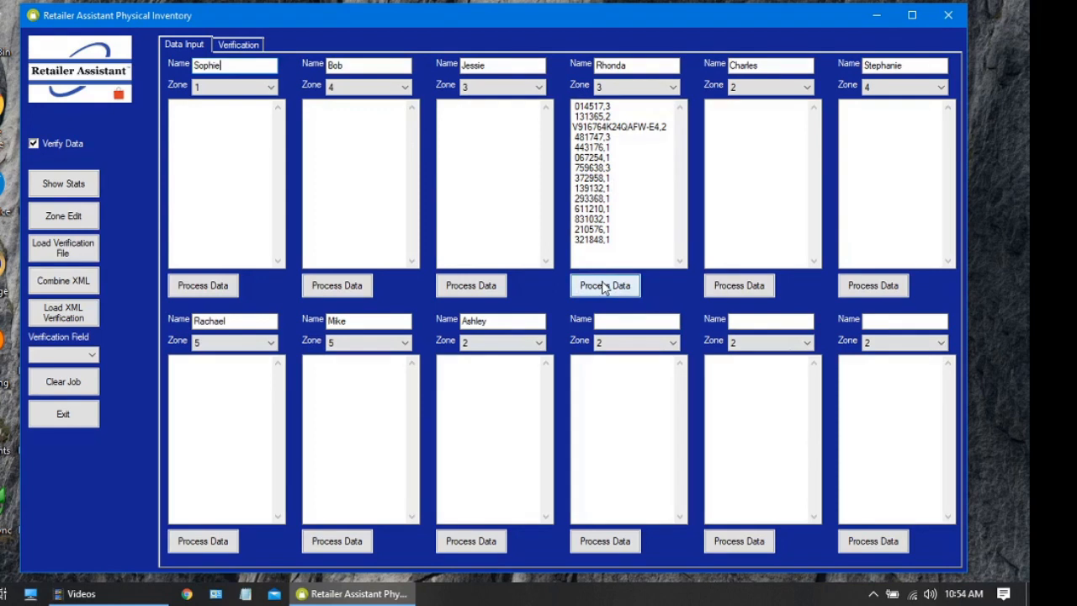
Process the fourth top-row counter's batch, check its scans in the verification list and decline the upload
{"action": "left_click", "coordinate": [603, 284]}
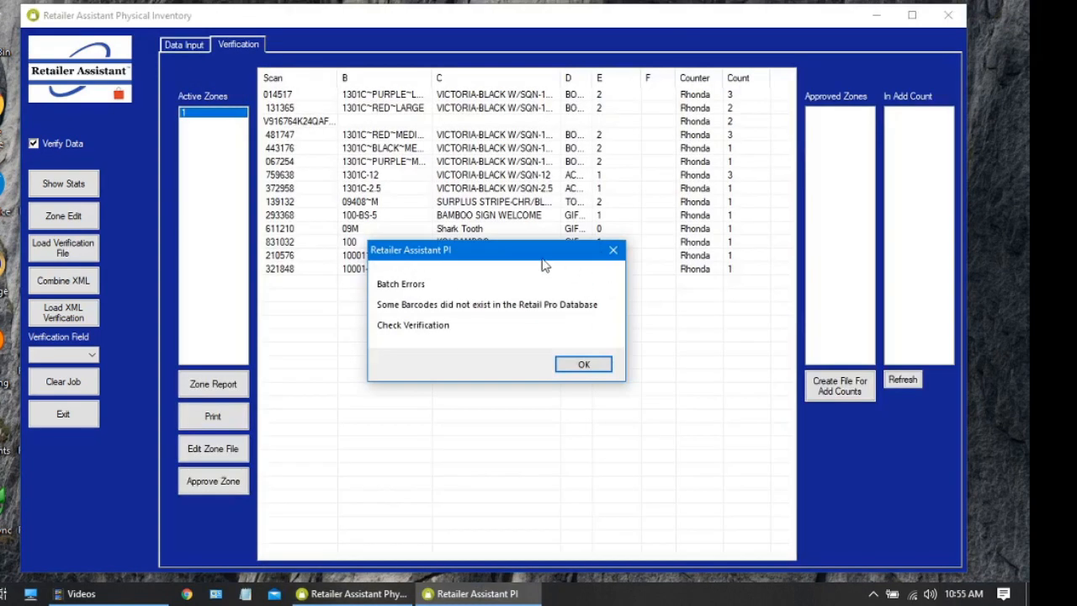
{"action": "left_click_drag", "start_coordinate": [529, 249], "coordinate": [568, 358]}
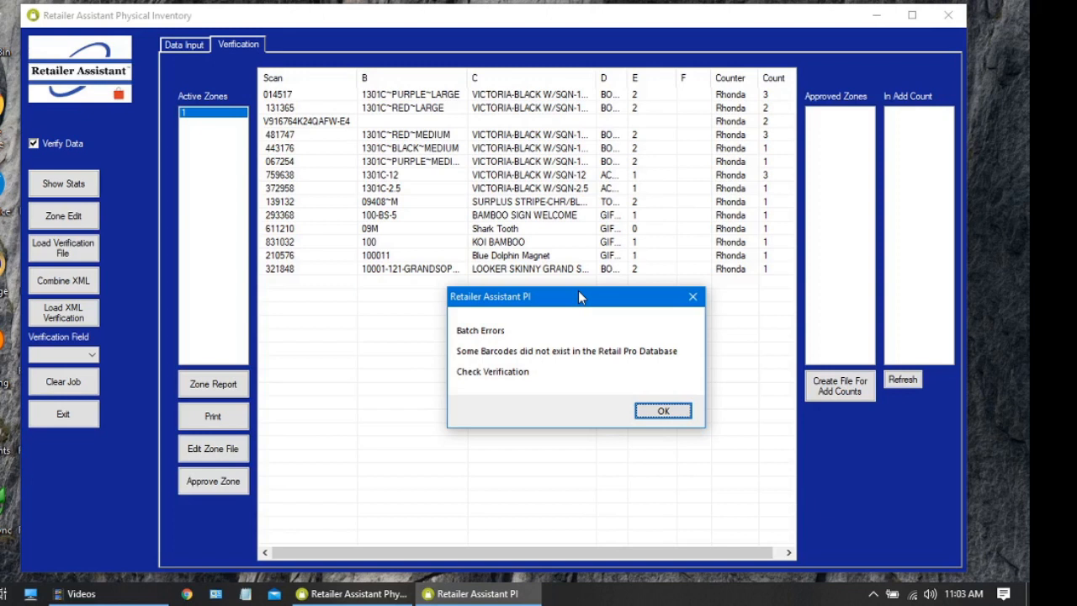
{"action": "left_click", "coordinate": [664, 412]}
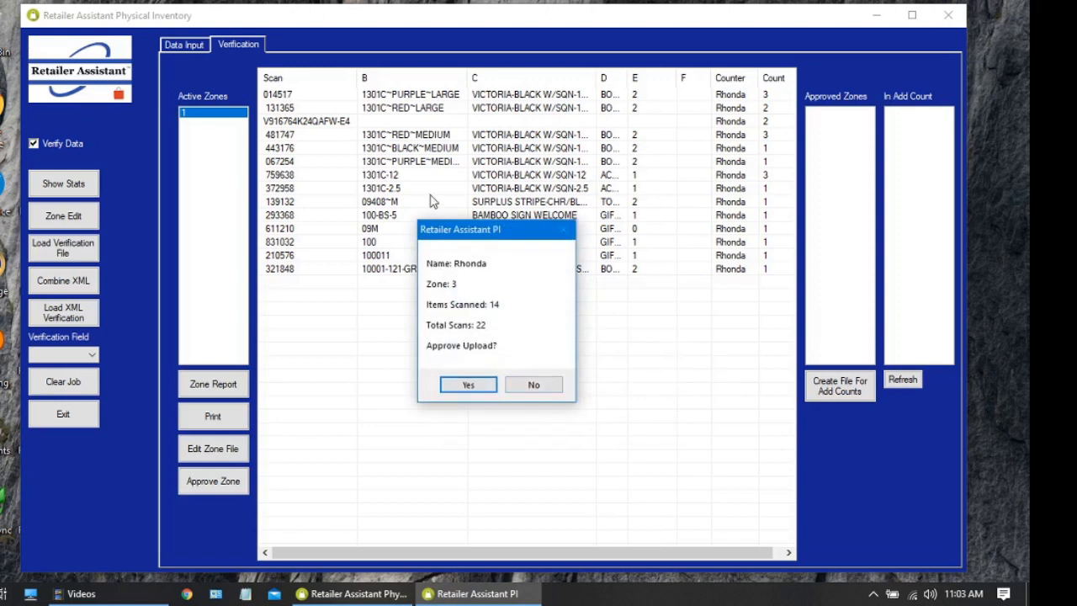
{"action": "left_click", "coordinate": [541, 386]}
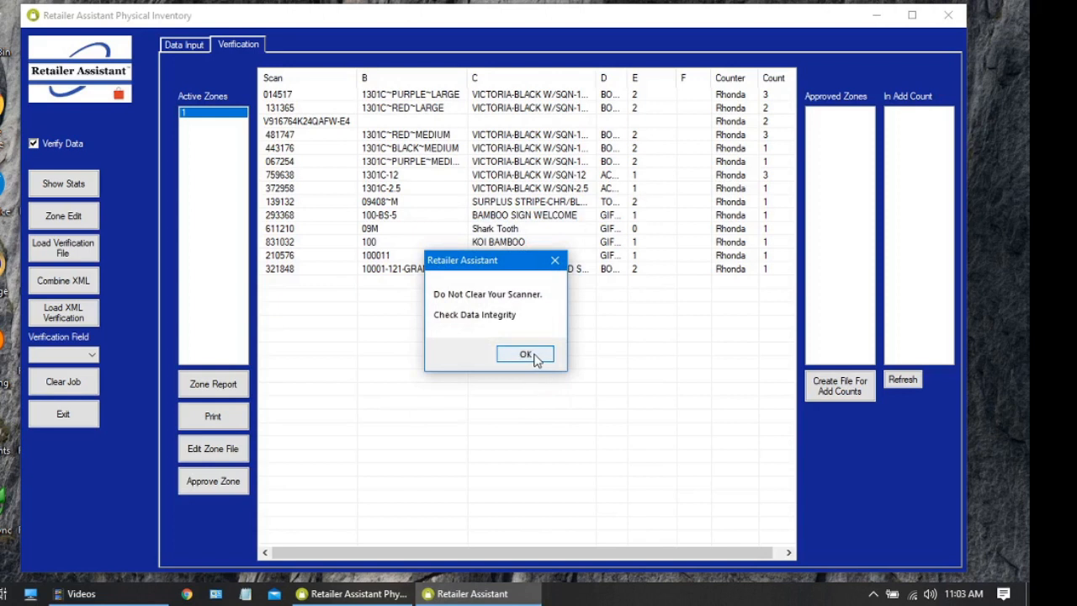
{"action": "left_click", "coordinate": [525, 354]}
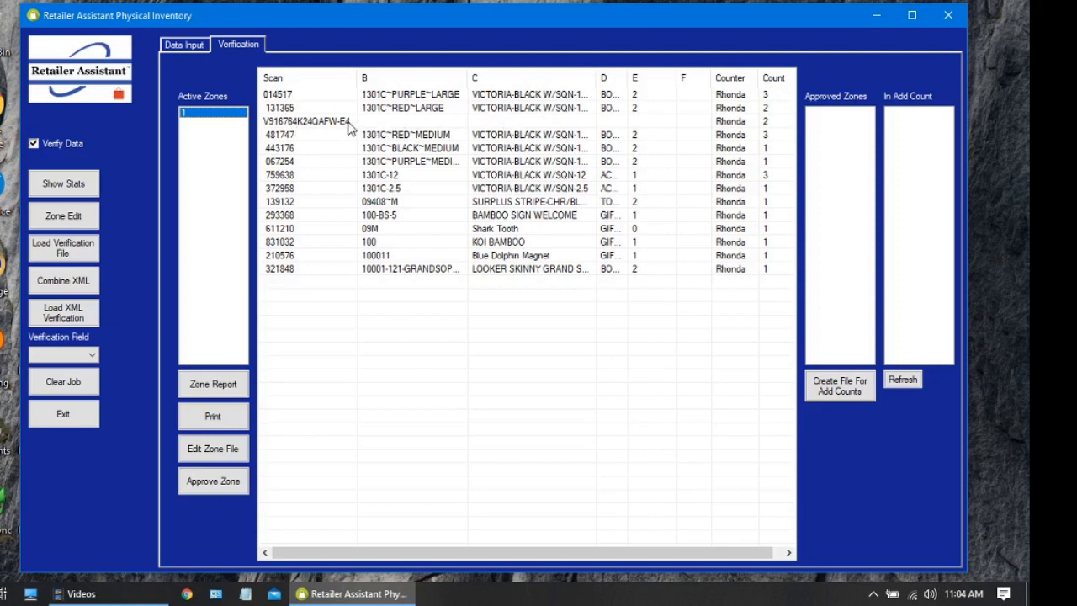
Remove the line V916764K24QAFW-E4,2 from the fourth top-row counter's scan data
{"action": "left_click", "coordinate": [188, 45]}
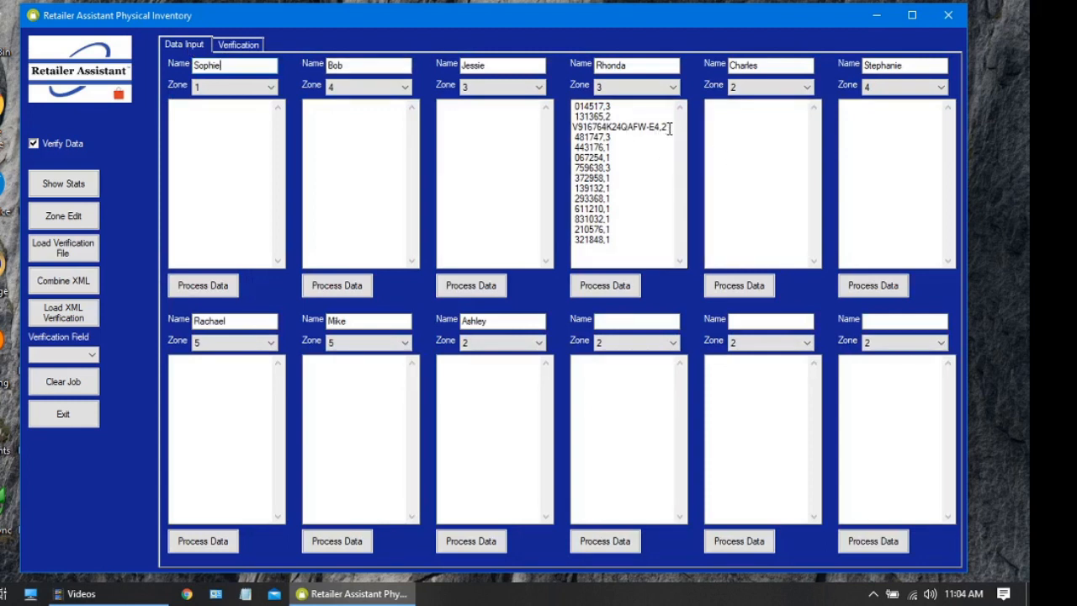
{"action": "left_click_drag", "start_coordinate": [670, 127], "coordinate": [574, 128]}
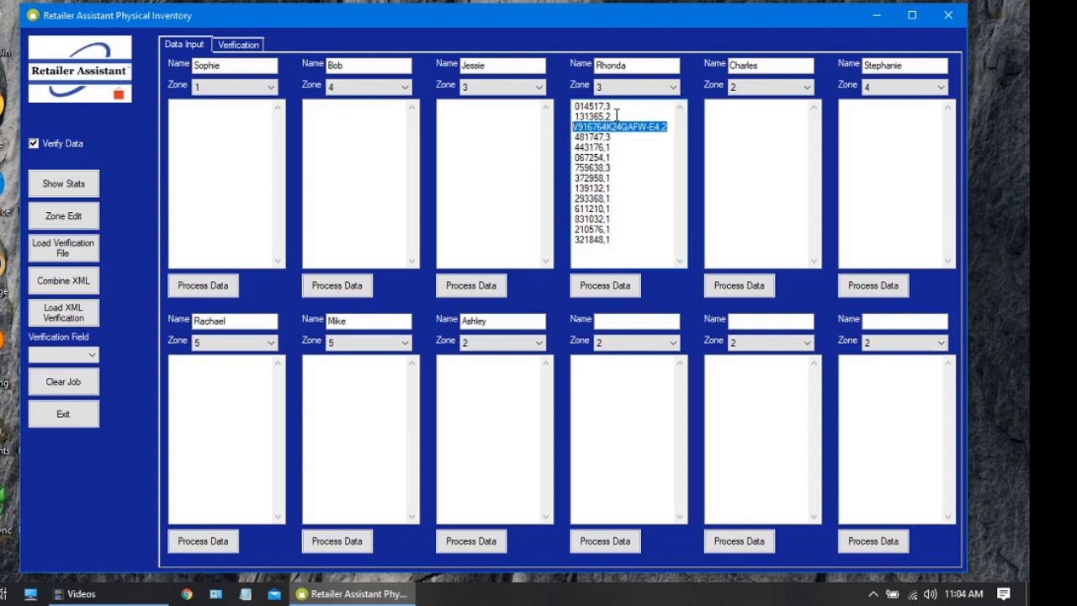
{"action": "key", "text": "Delete"}
{"action": "key", "text": "Delete"}
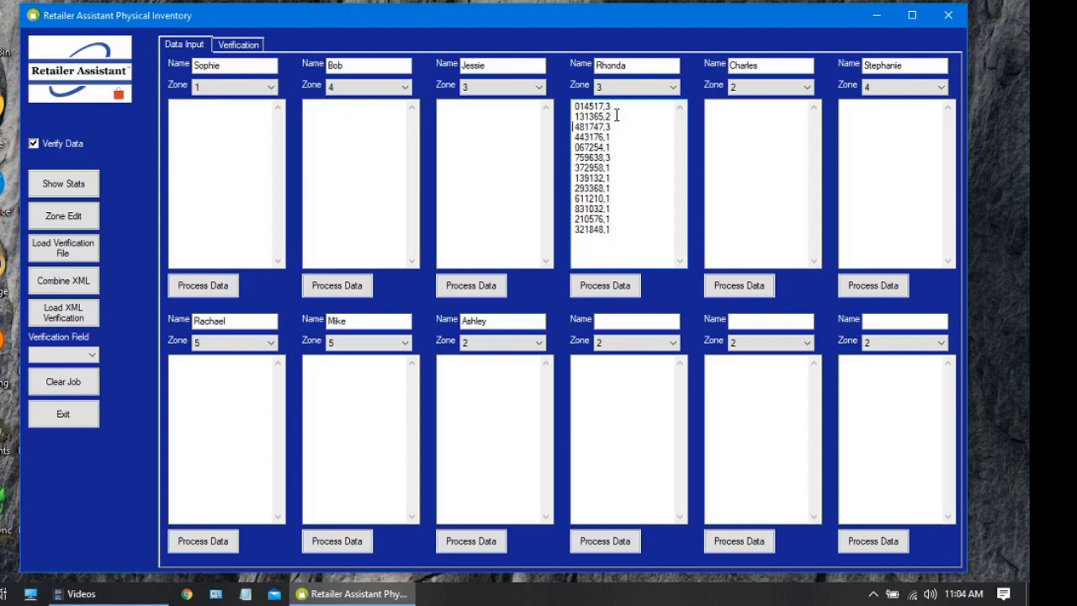
Process the fourth top-row counter's corrected batch, approve its upload to zone 3 and confirm that the scanner cache is clear
{"action": "left_click", "coordinate": [613, 287]}
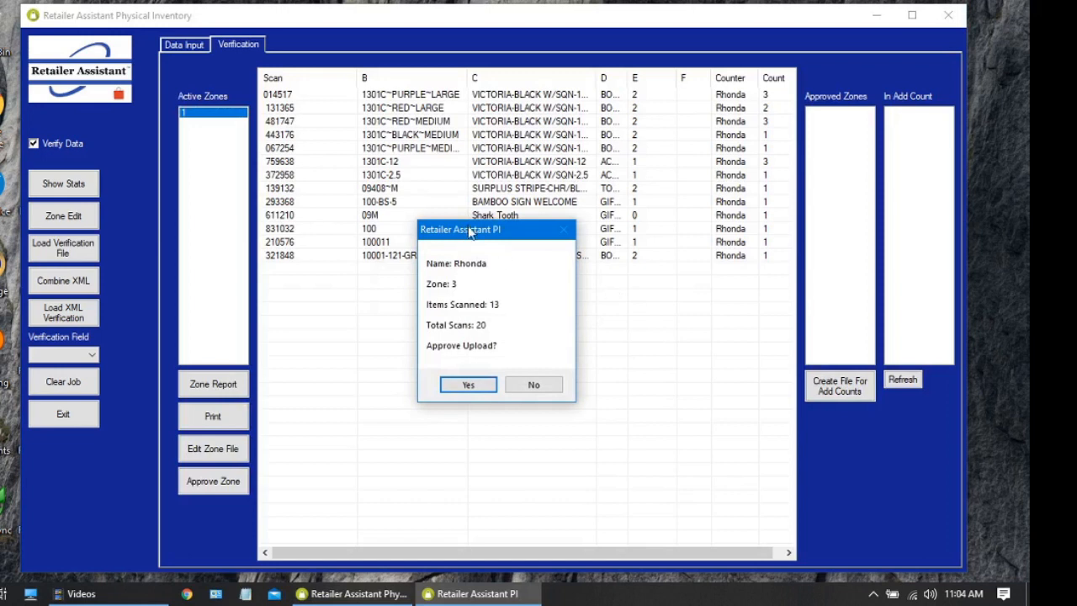
{"action": "left_click_drag", "start_coordinate": [470, 232], "coordinate": [638, 288]}
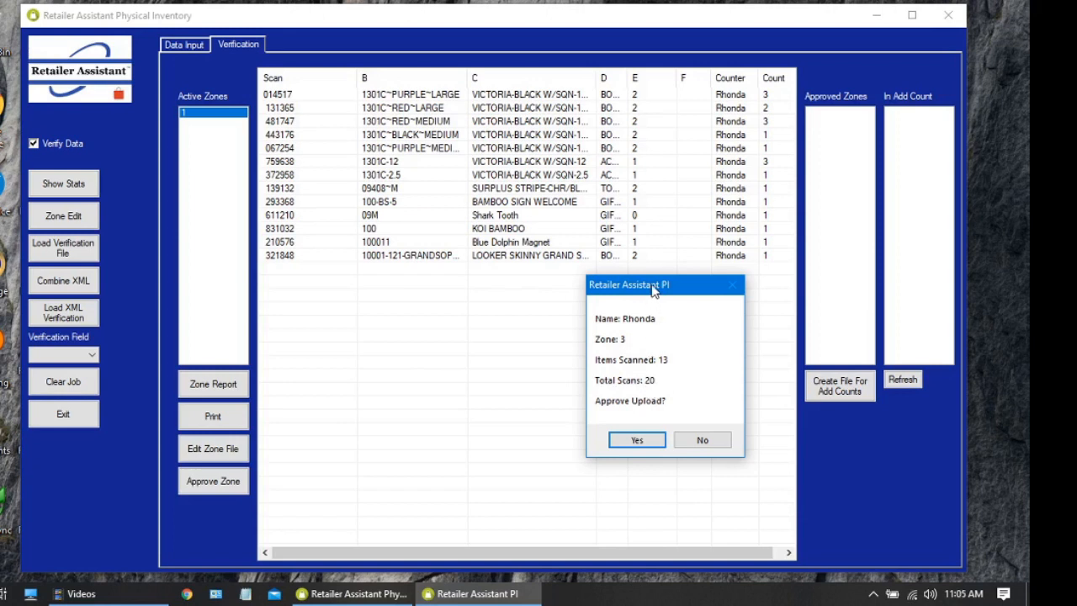
{"action": "left_click", "coordinate": [637, 444]}
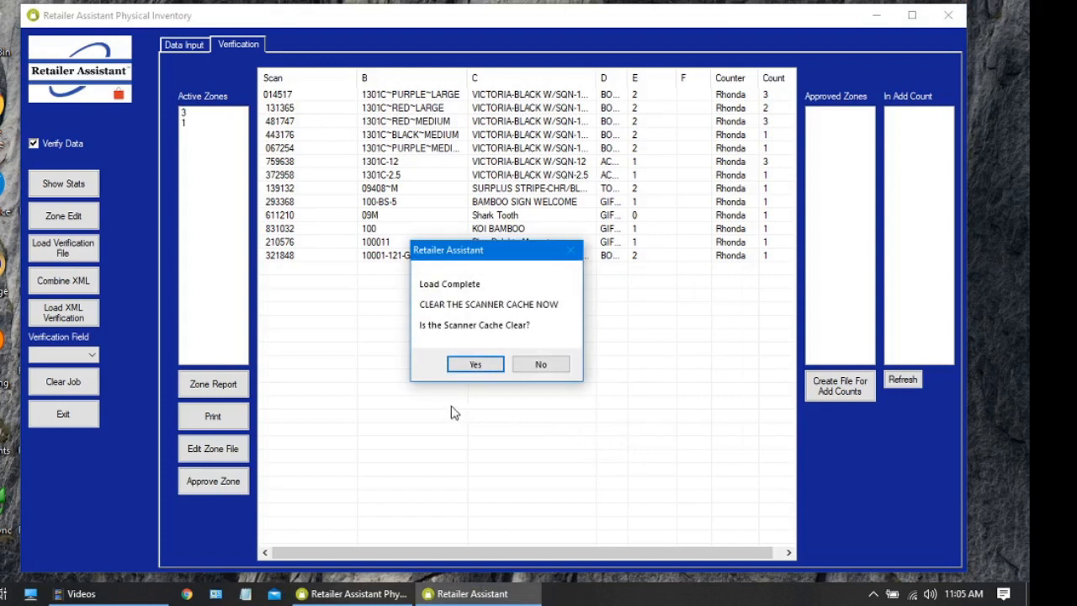
{"action": "key", "text": "alt"}
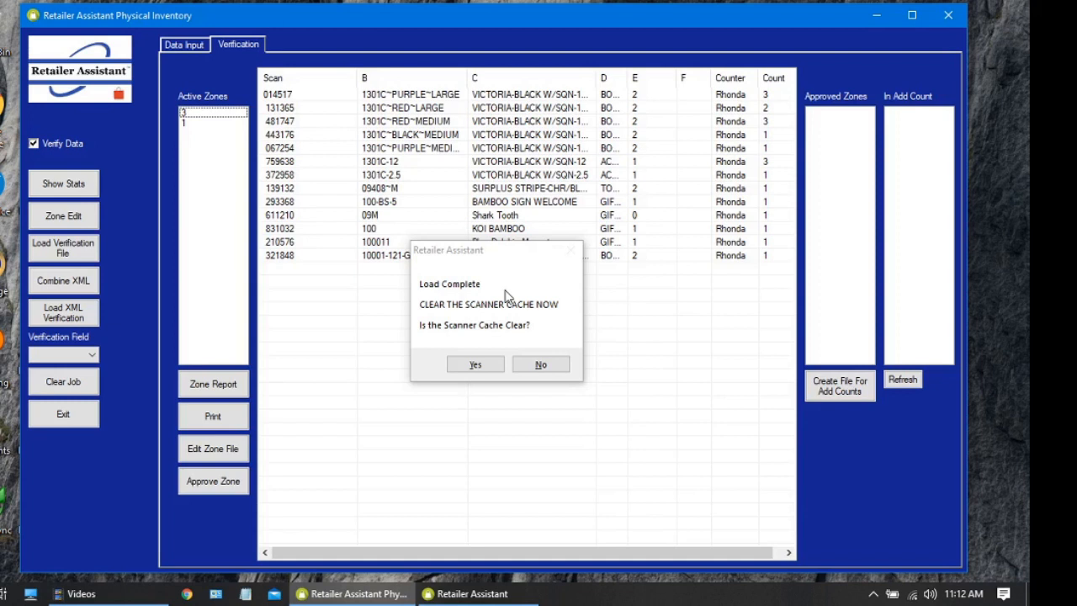
{"action": "left_click", "coordinate": [476, 366]}
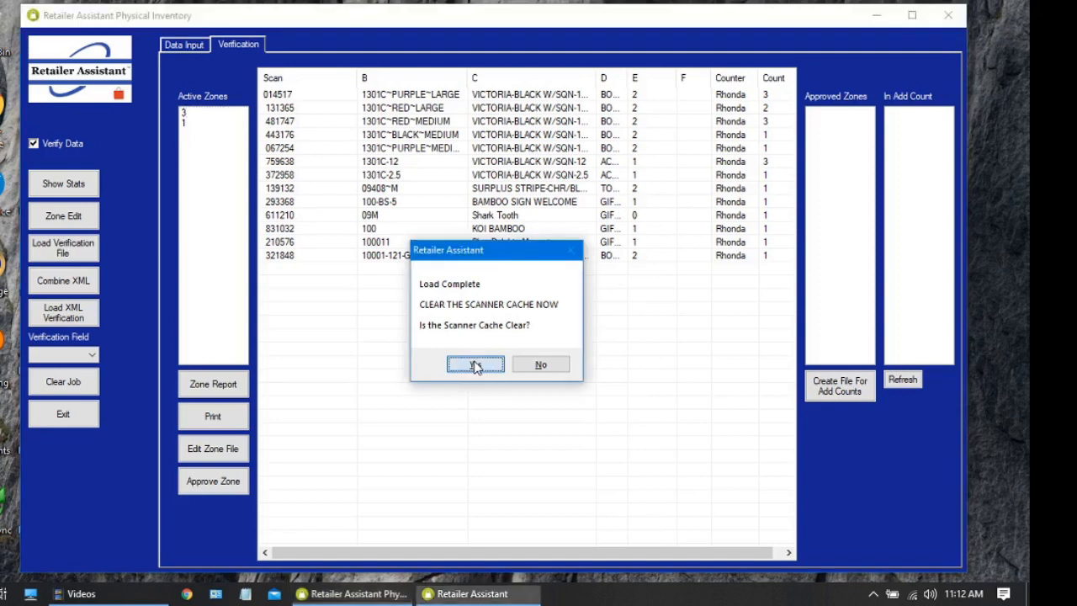
{"action": "left_click", "coordinate": [476, 366]}
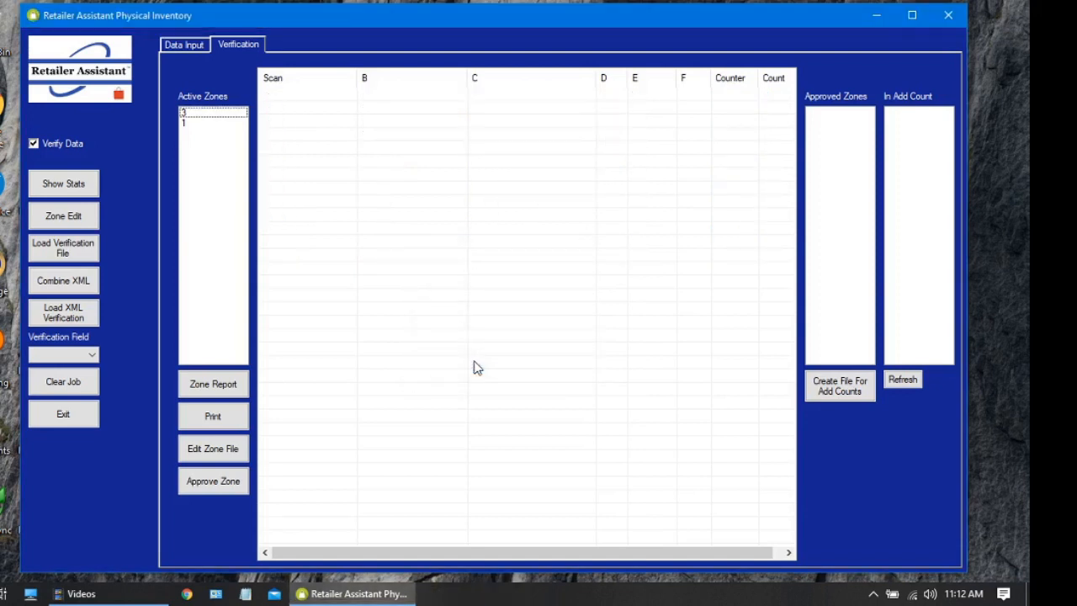
Enter the third top-row counter's zone 3 scan batch in its data box, from 375284,3 through 293368,3
{"action": "left_click", "coordinate": [188, 48]}
{"action": "left_click", "coordinate": [616, 126]}
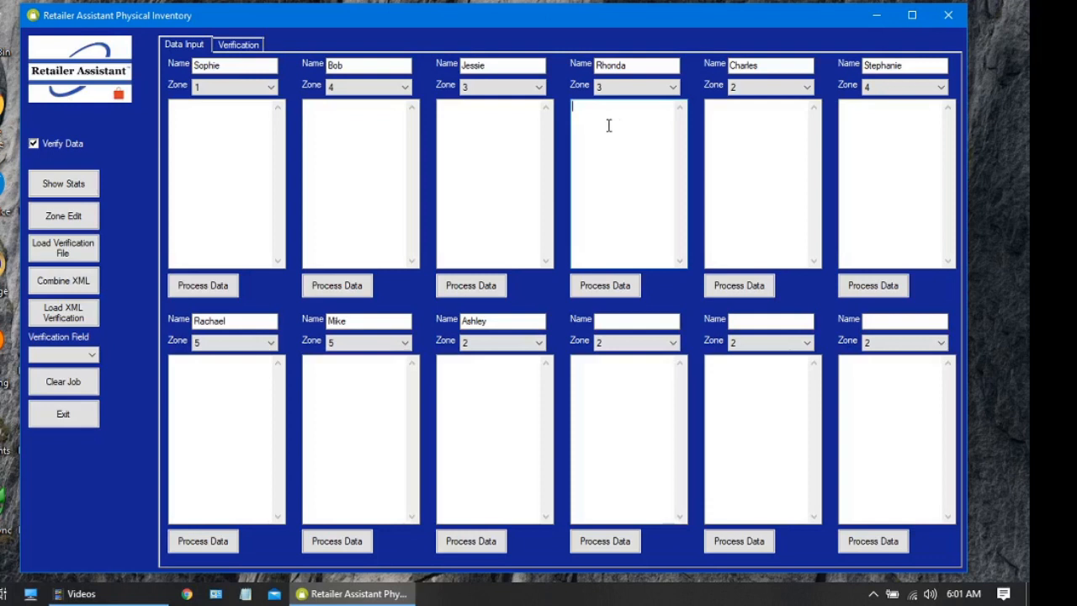
{"action": "left_click", "coordinate": [464, 113]}
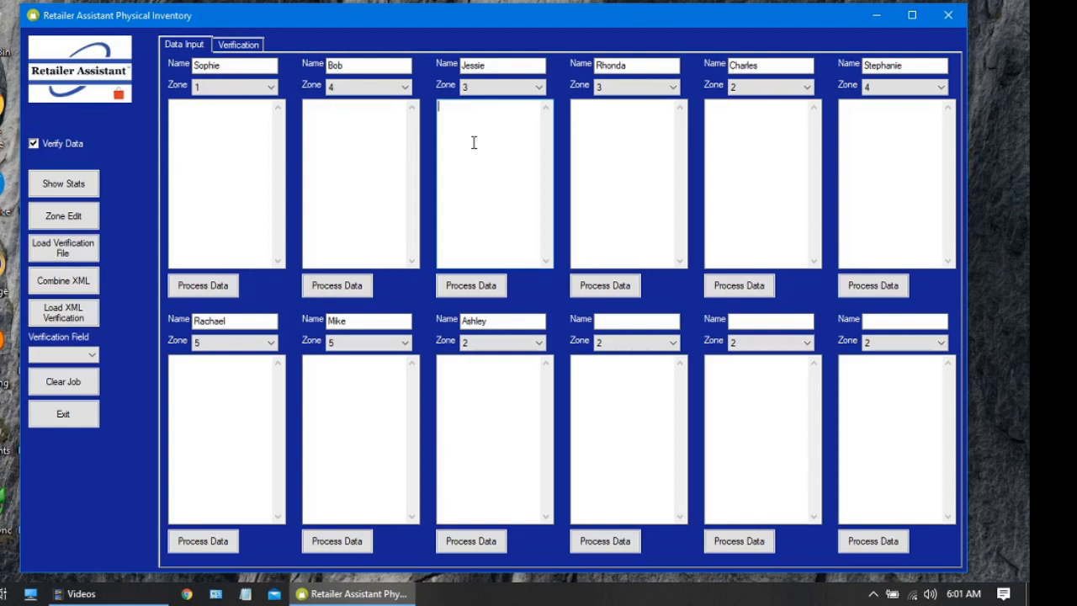
{"action": "type", "text": "375284,3 131365,4 481747,2 7"}
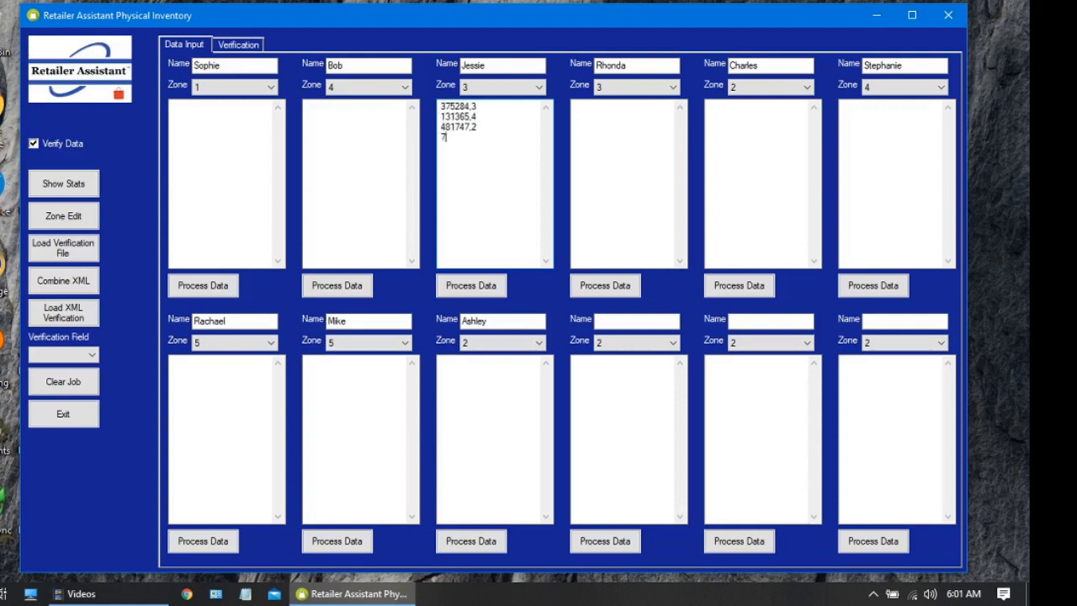
{"action": "type", "text": "33592,2 572830,2 067254,1 014517,4 969570,4 178126,2 372958,2 542538,2 "}
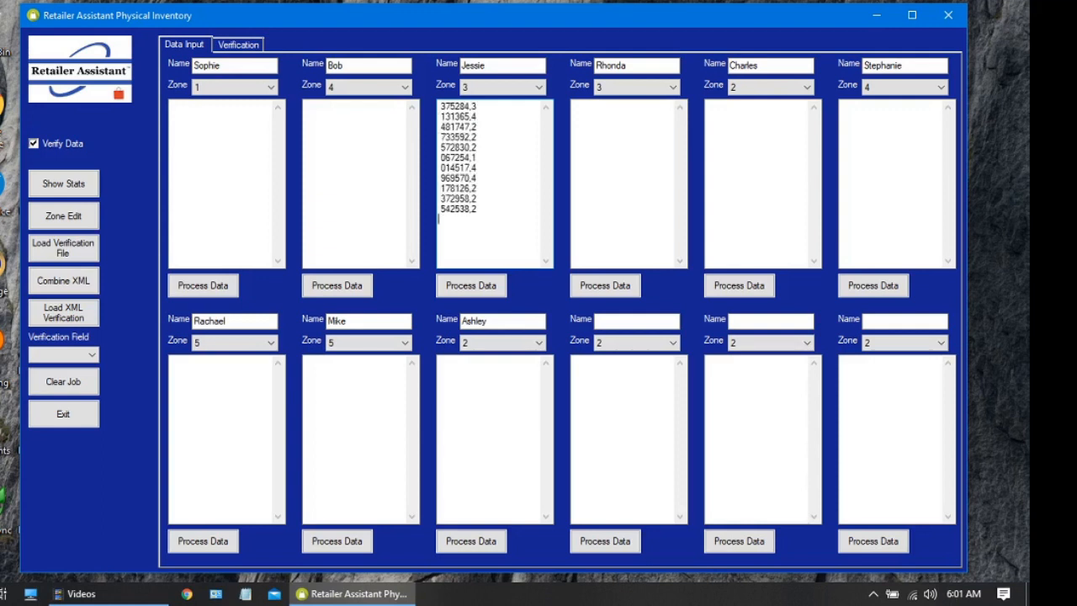
{"action": "type", "text": "873425,2 810887,2 70073,1 877374,2 210576,2 831032,2 293368,3"}
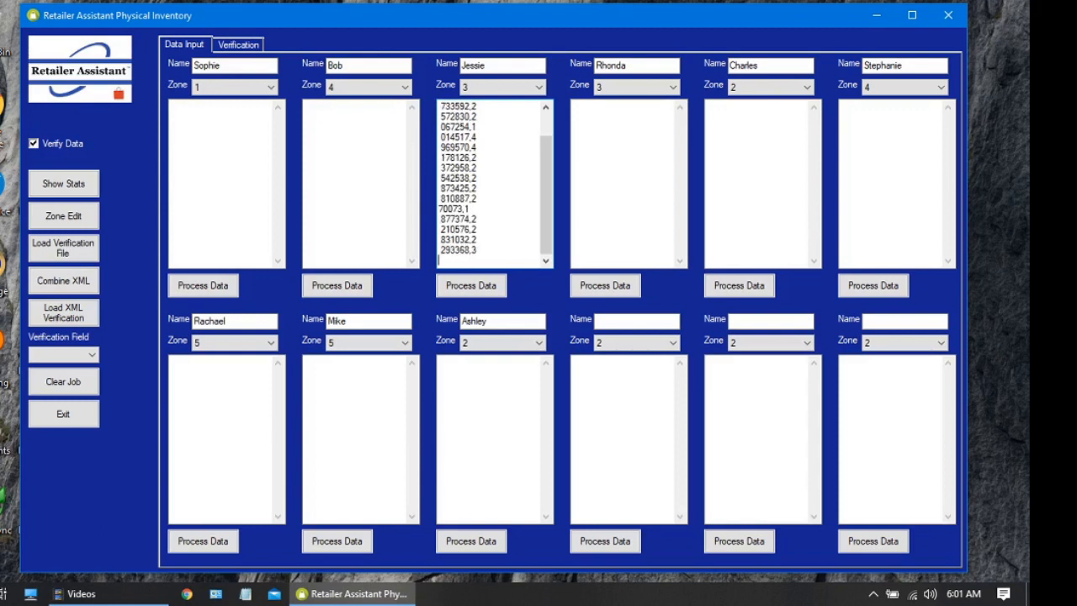
Process the third top-row counter's batch, approve its upload to zone 3 and confirm that the scanner cache is clear
{"action": "left_click", "coordinate": [474, 288]}
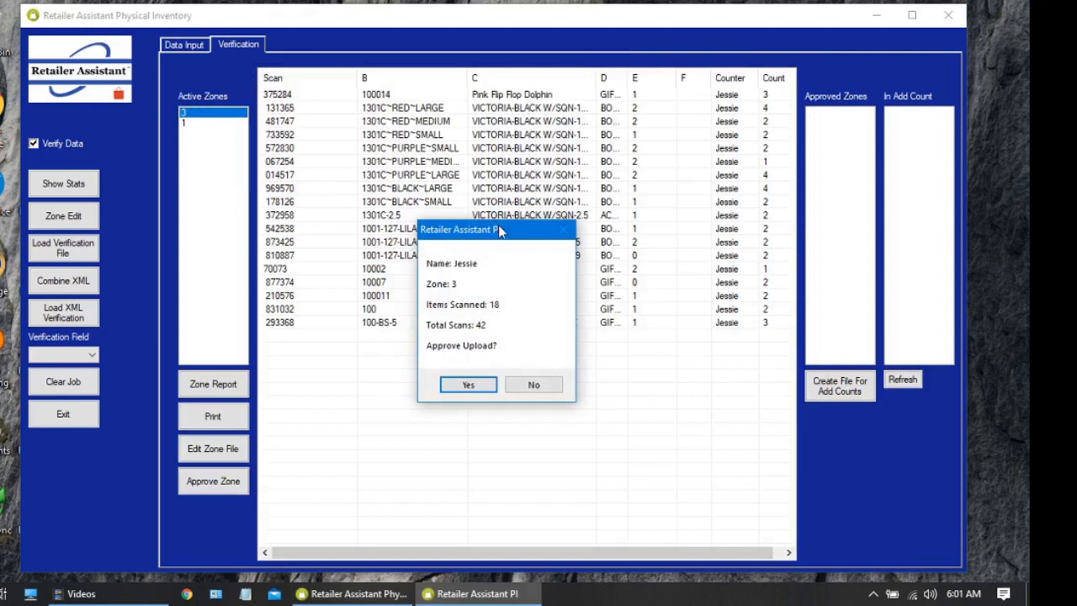
{"action": "left_click_drag", "start_coordinate": [502, 231], "coordinate": [666, 219]}
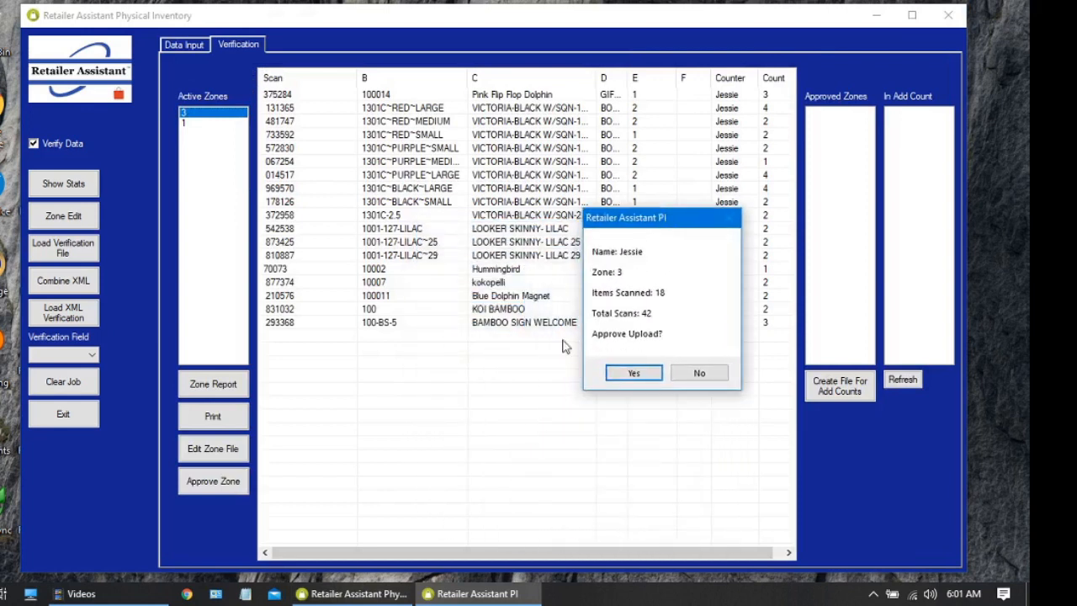
{"action": "left_click", "coordinate": [630, 373]}
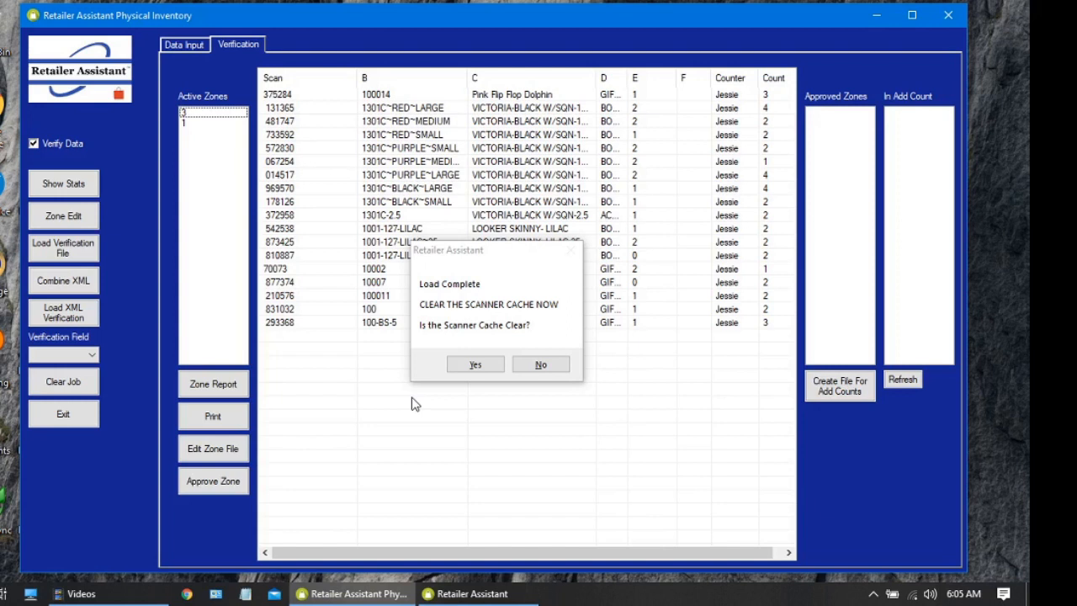
{"action": "left_click", "coordinate": [468, 367]}
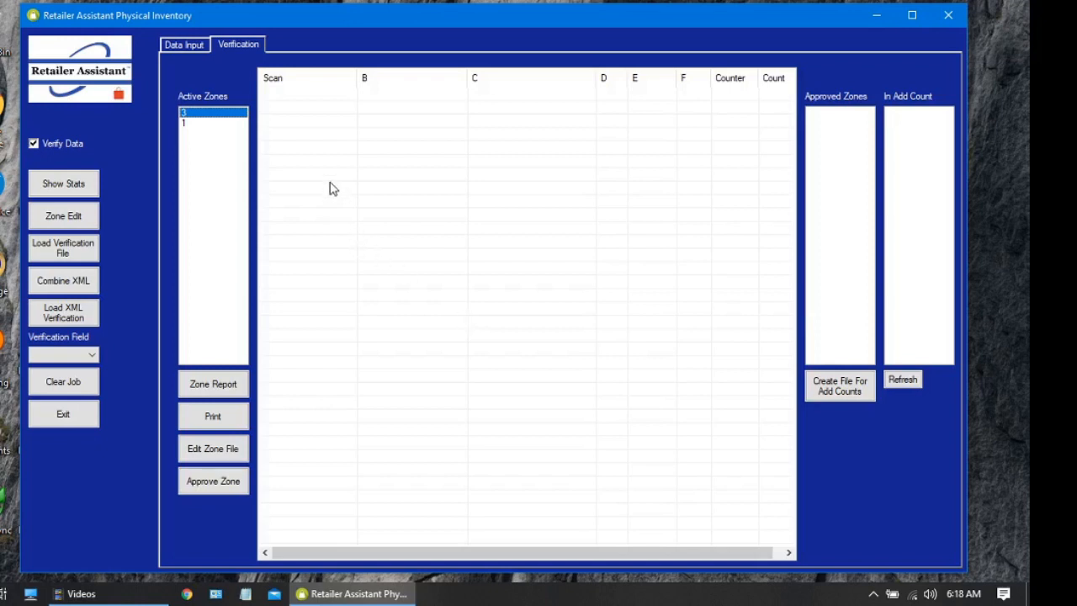
Generate the zone report for active zone 3 and view its print options without printing
{"action": "left_click", "coordinate": [193, 123]}
{"action": "left_click", "coordinate": [199, 114]}
{"action": "left_click", "coordinate": [201, 124]}
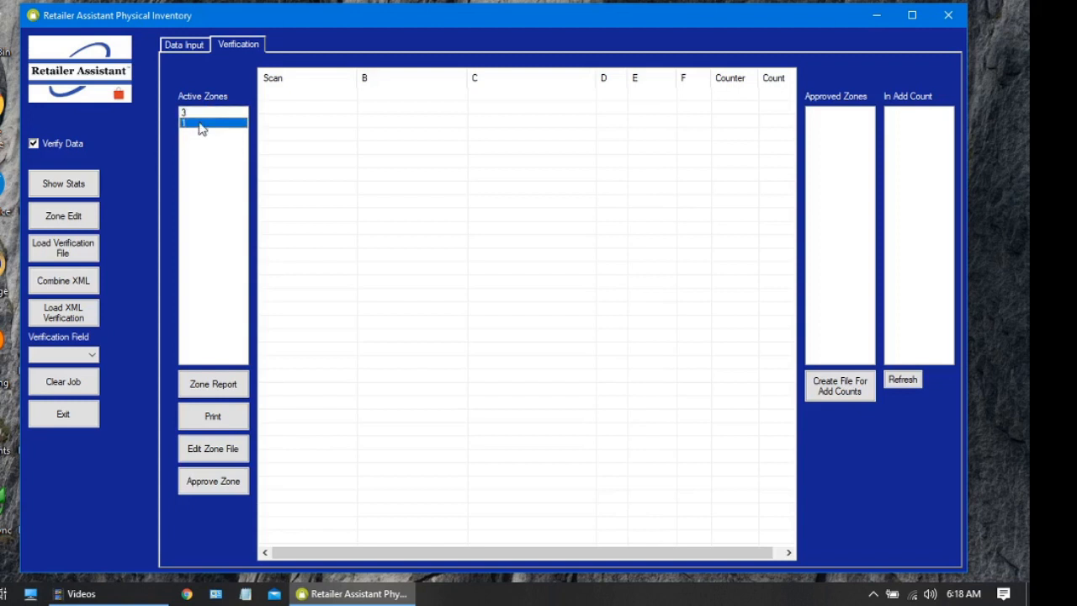
{"action": "left_click", "coordinate": [200, 113]}
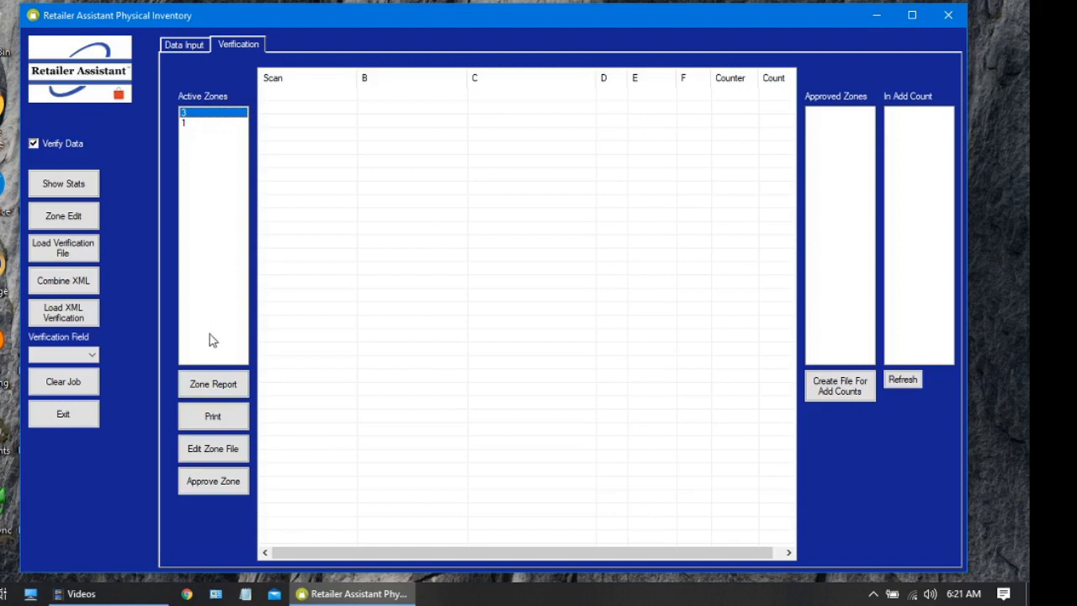
{"action": "left_click", "coordinate": [211, 387]}
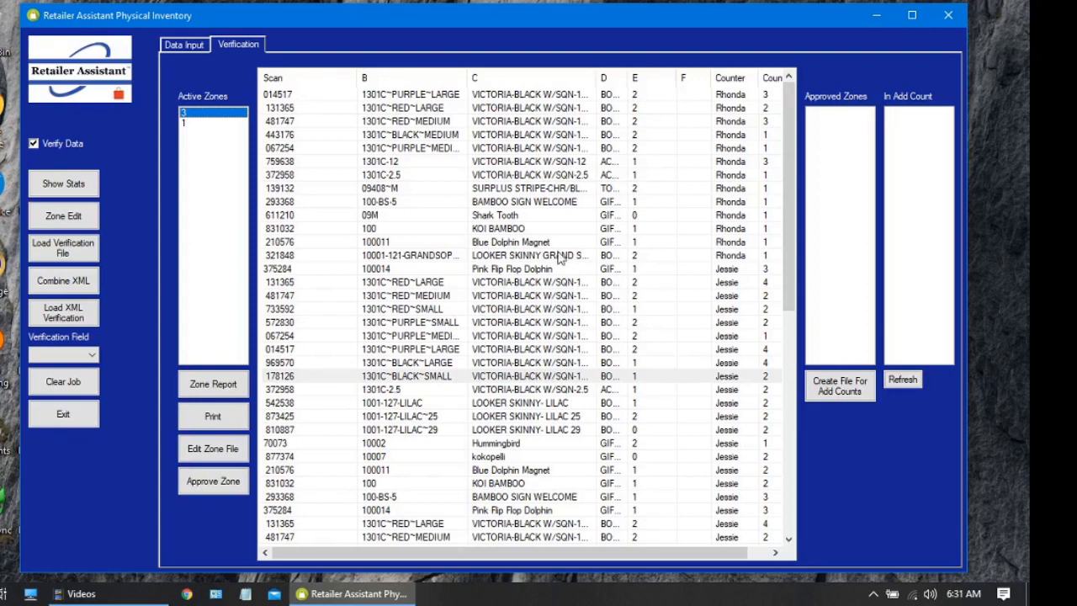
{"action": "left_click", "coordinate": [213, 417]}
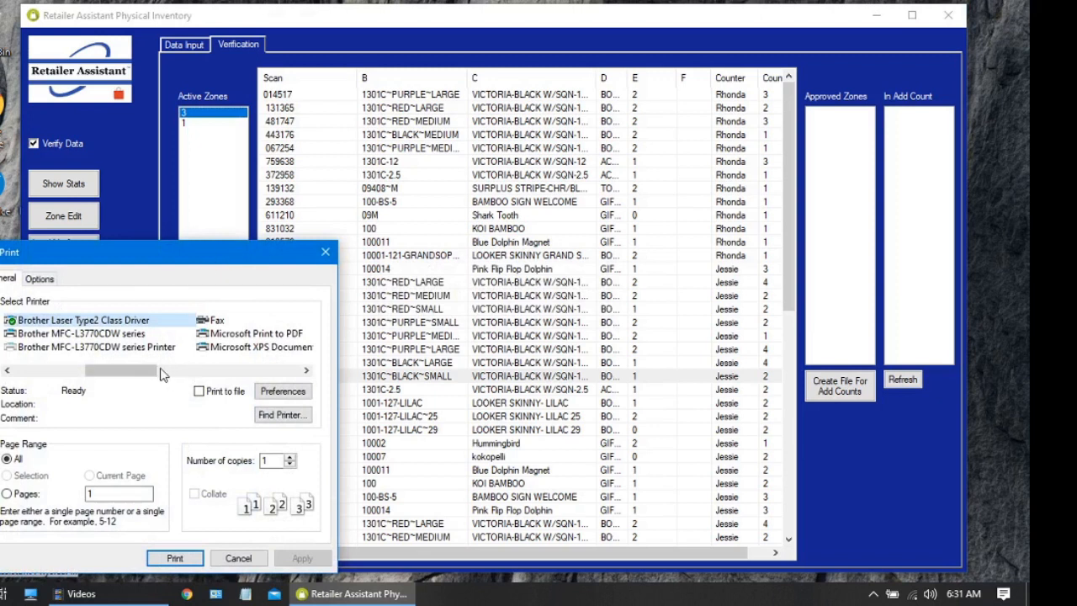
{"action": "left_click", "coordinate": [239, 559]}
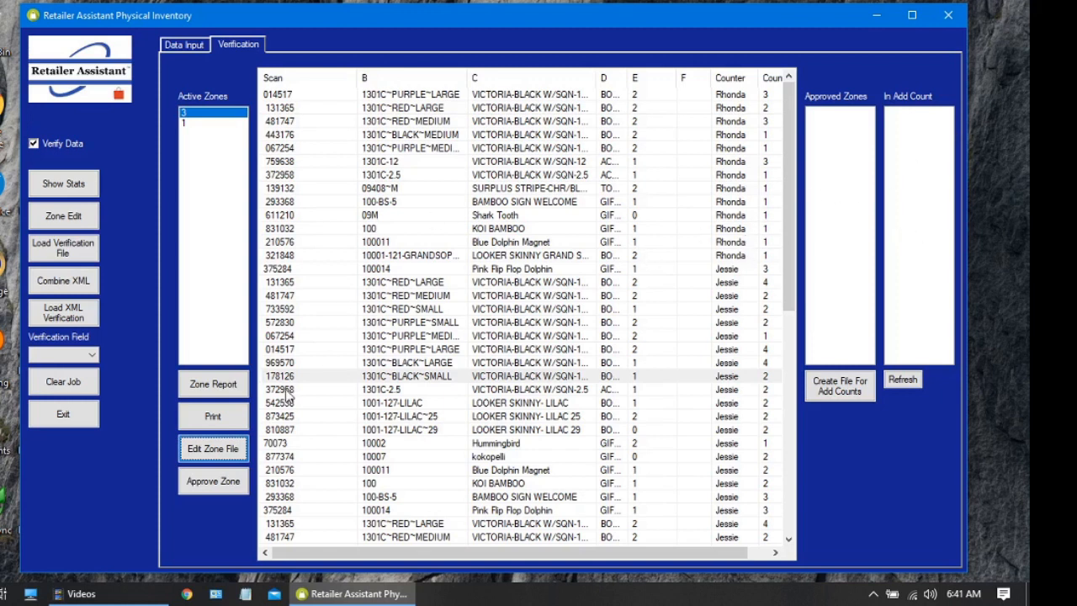
Approve zone 3, entering the approver's name for the approval
{"action": "left_click", "coordinate": [217, 483]}
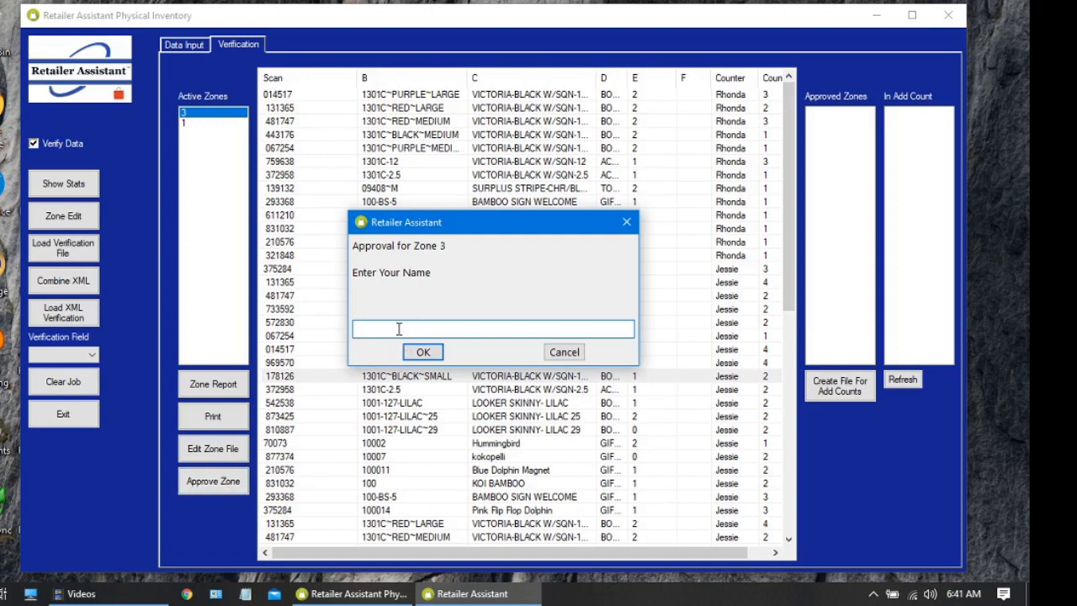
{"action": "type", "text": "Steven"}
{"action": "left_click", "coordinate": [423, 353]}
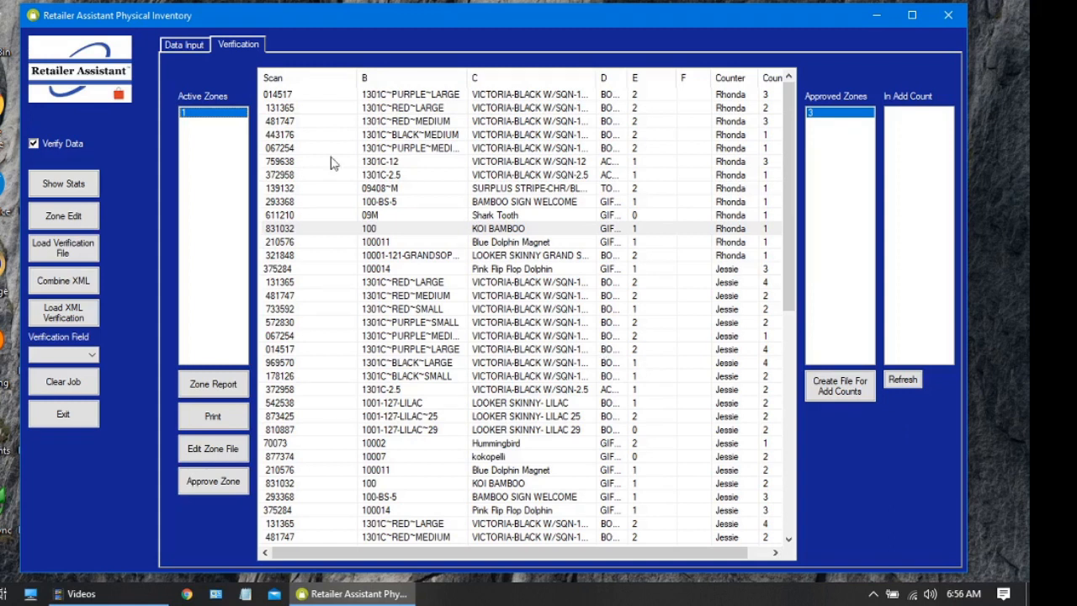
Return to data entry and show the zone and worker statistics, placing their window so both lists can be read
{"action": "left_click", "coordinate": [190, 46]}
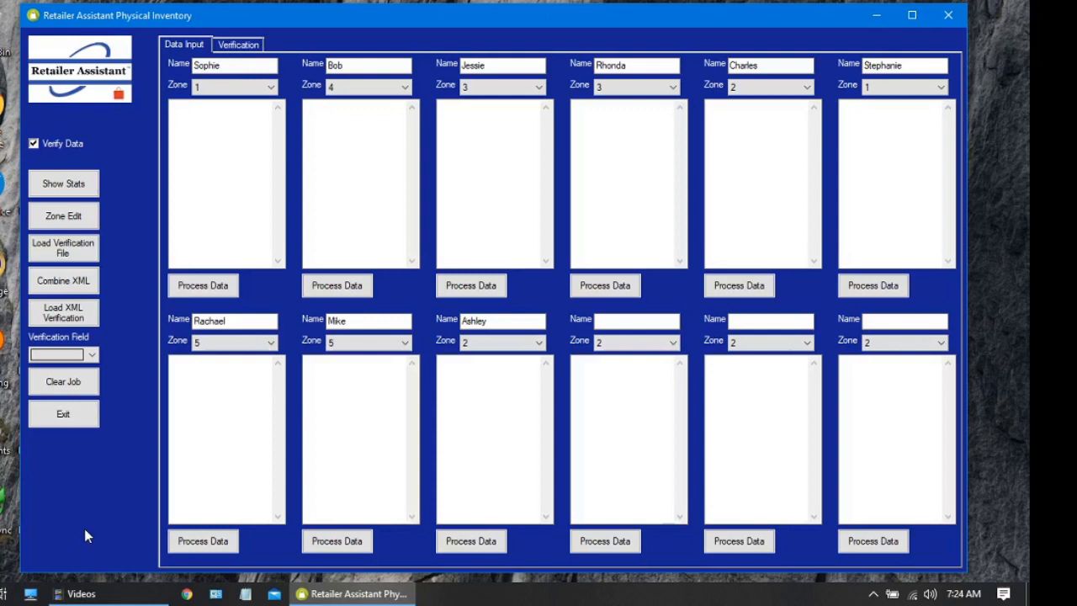
{"action": "left_click", "coordinate": [59, 187]}
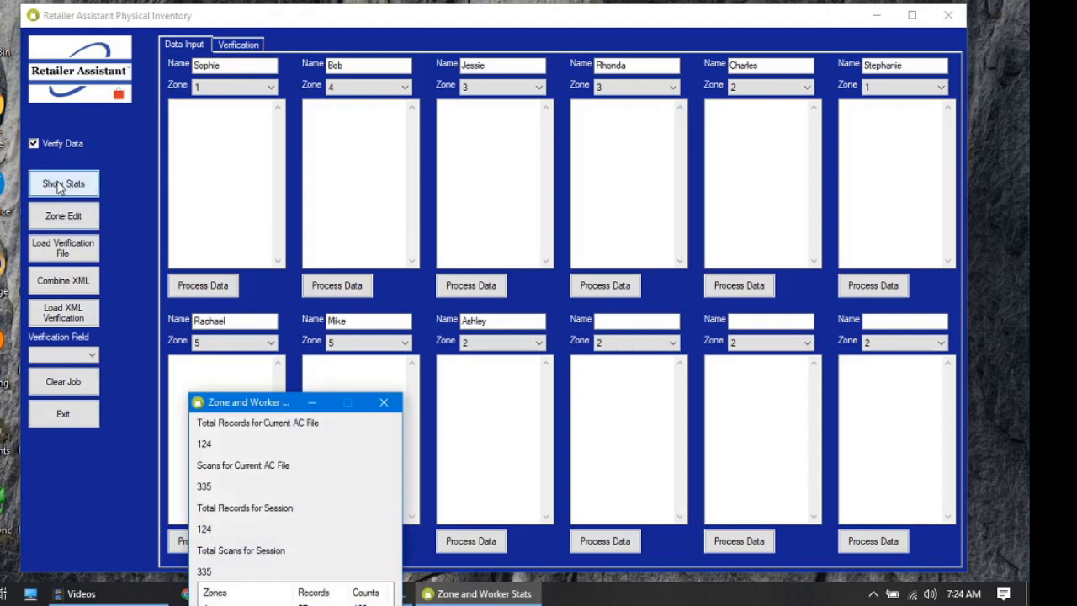
{"action": "left_click_drag", "start_coordinate": [259, 404], "coordinate": [393, 143]}
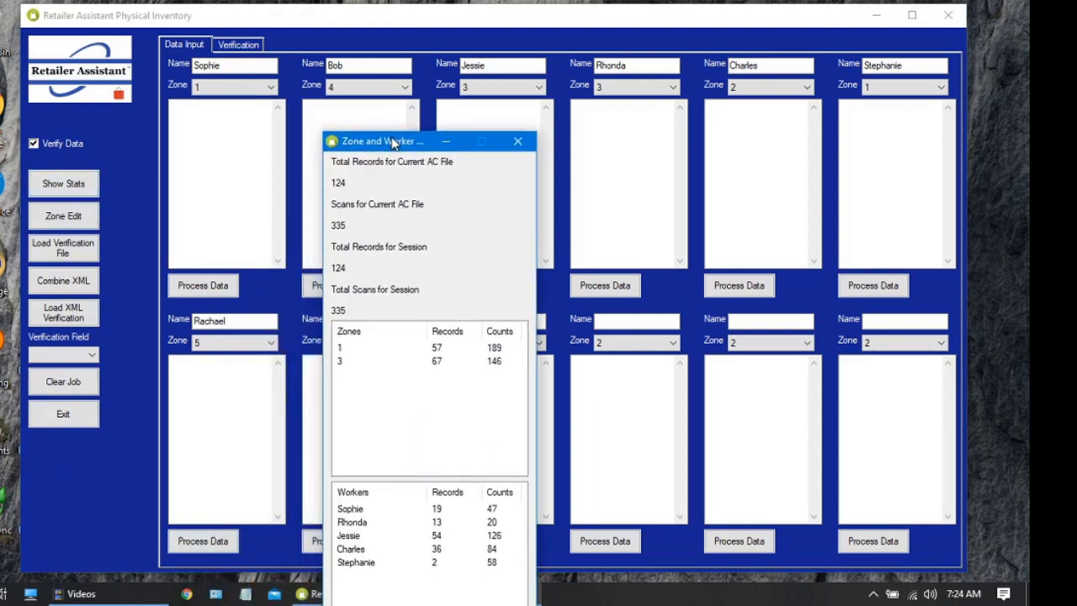